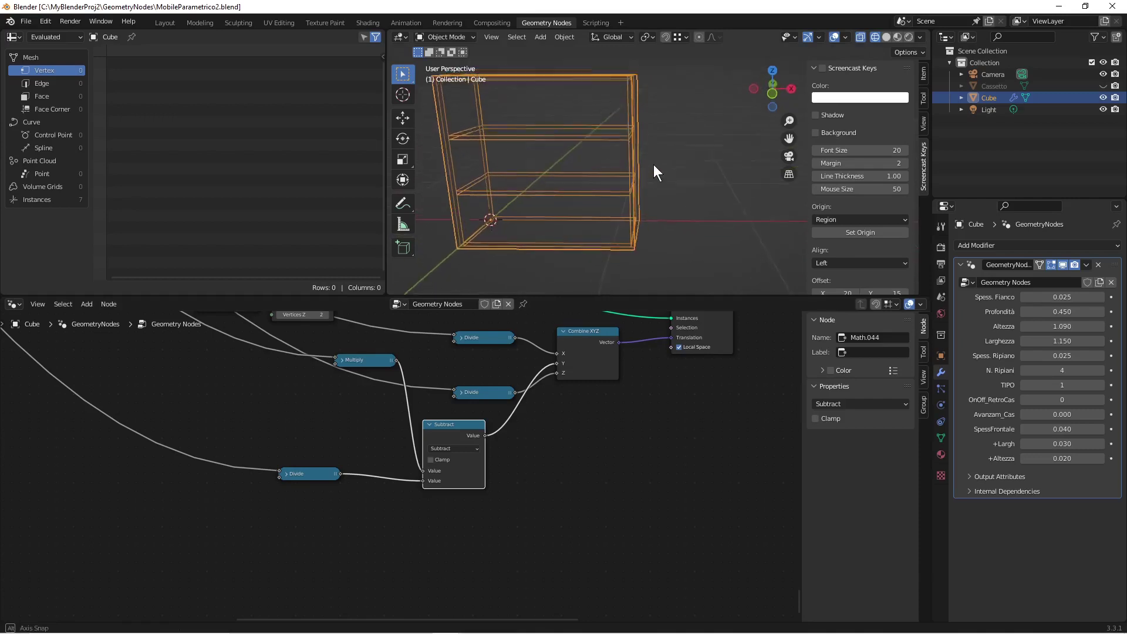
Step: Cut the output link of the Join Geometry node at the end of the lowest node chain
scroll(551, 424, "down", 1)
scroll(551, 424, "down", 4)
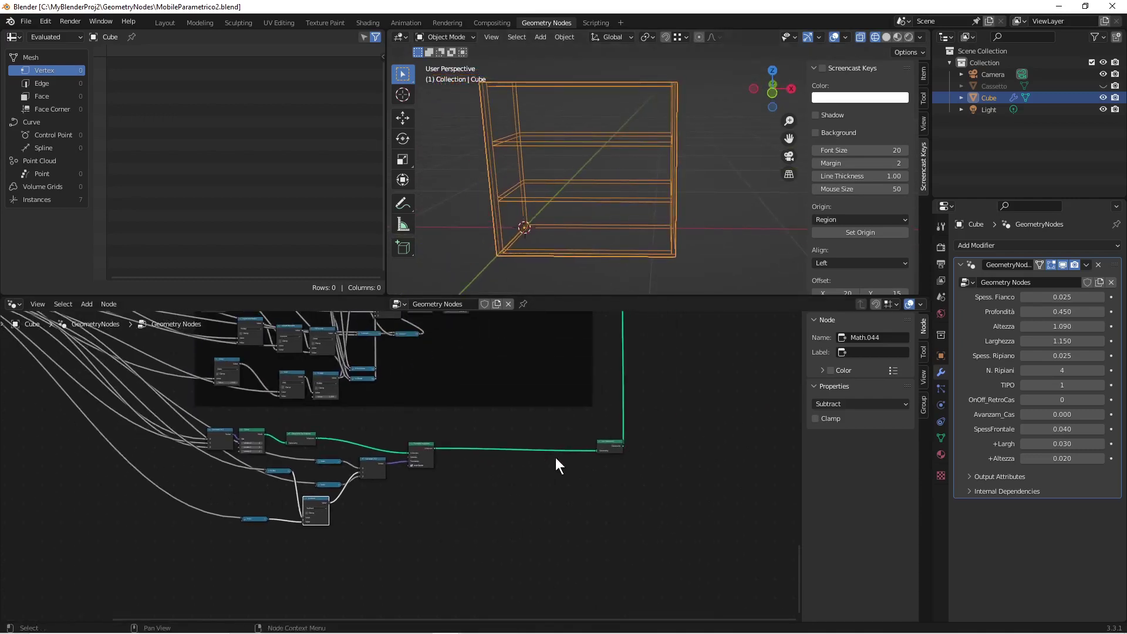
scroll(569, 458, "up", 1)
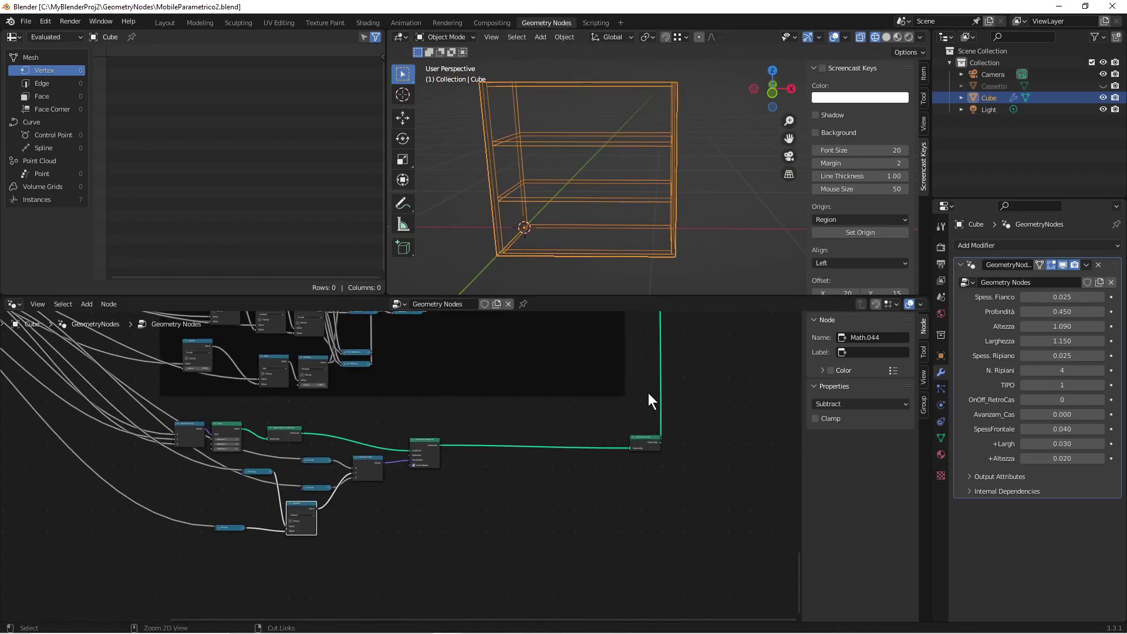
mouse_move(647, 390)
right_mouse_down("ctrl")
mouse_move(684, 421)
mouse_move(675, 423)
right_mouse_up("ctrl")
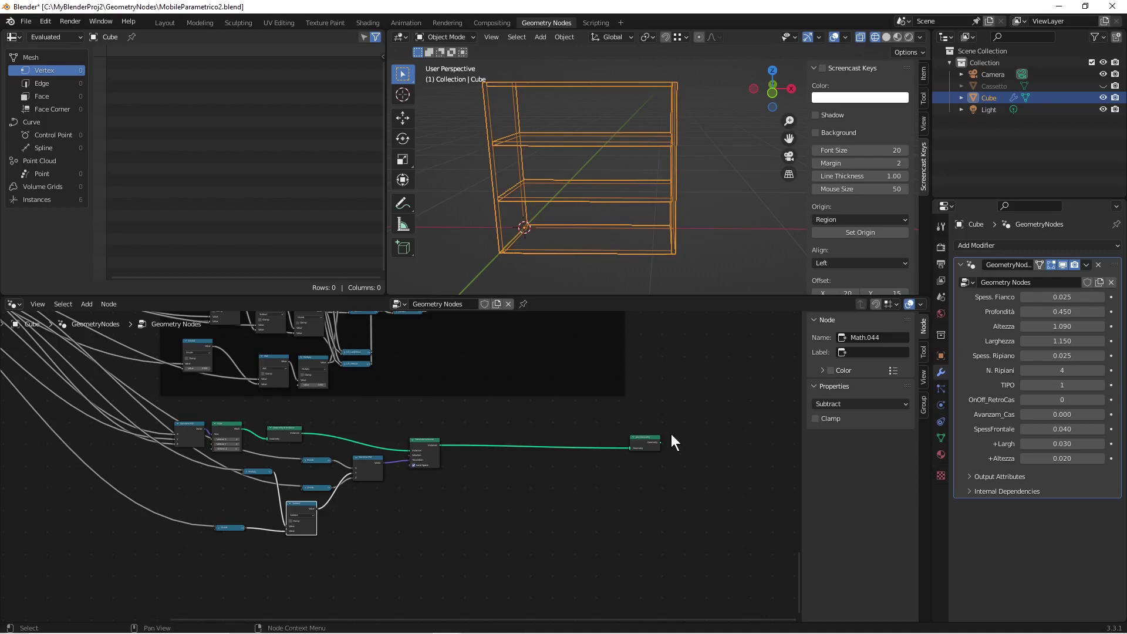
scroll(657, 458, "down", 1)
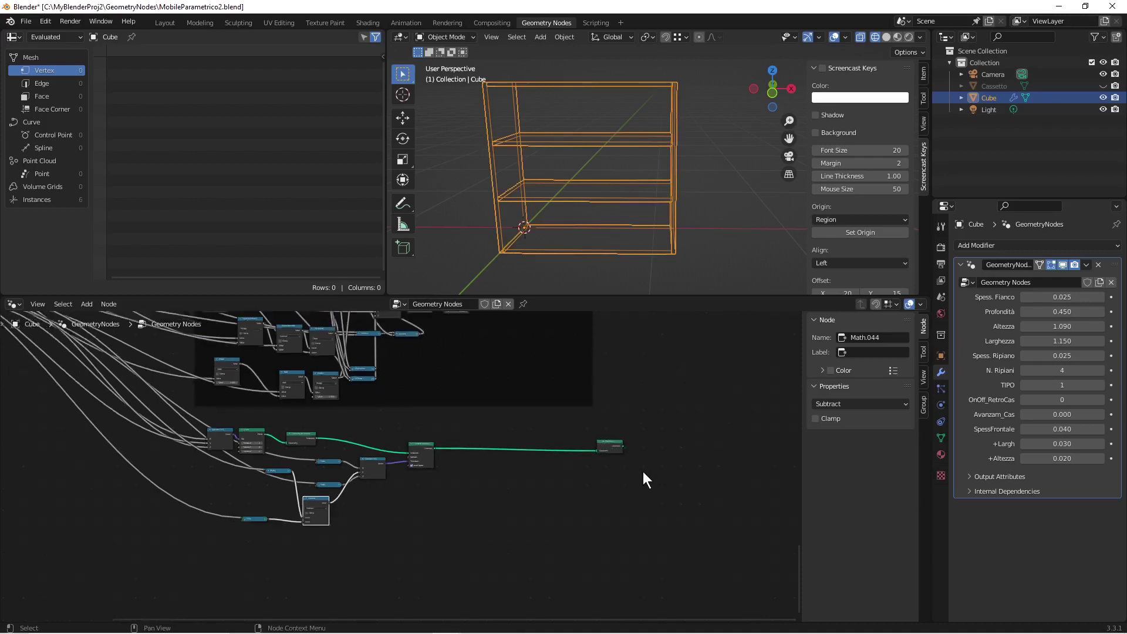
Step: Switch the 3D viewport to solid shading and view the cabinet from its other side
left_click(886, 36)
mouse_move(674, 167)
middle_mouse_down()
mouse_move(645, 157)
mouse_move(673, 139)
middle_mouse_up()
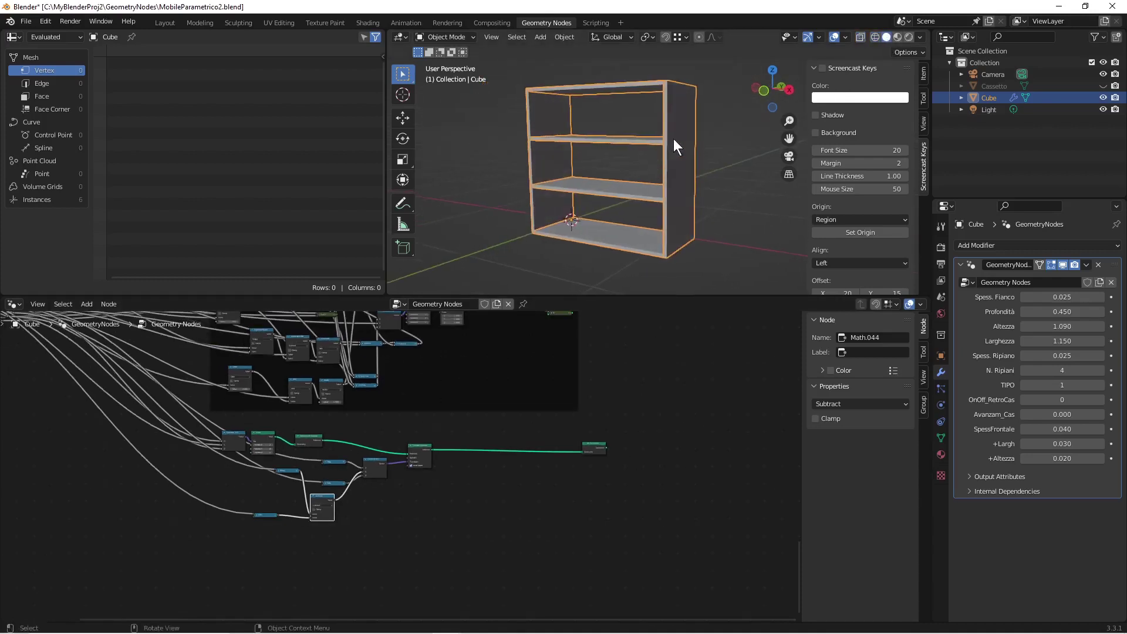
scroll(378, 551, "up", 1)
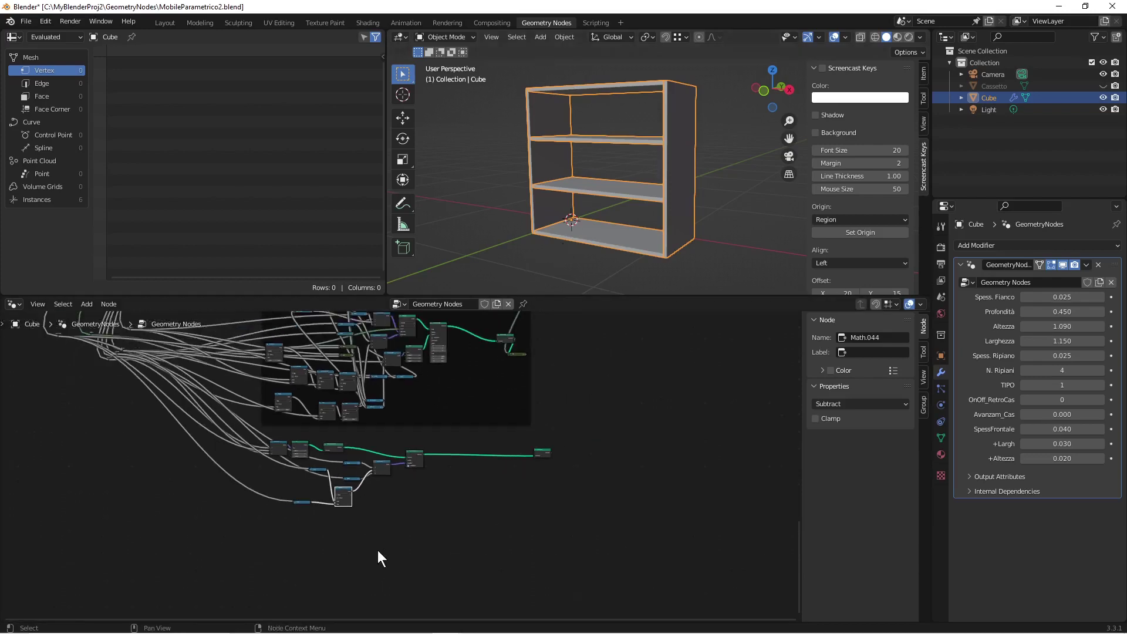
middle_click_drag(381, 536, 485, 551, "shift")
scroll(486, 551, "down", 1)
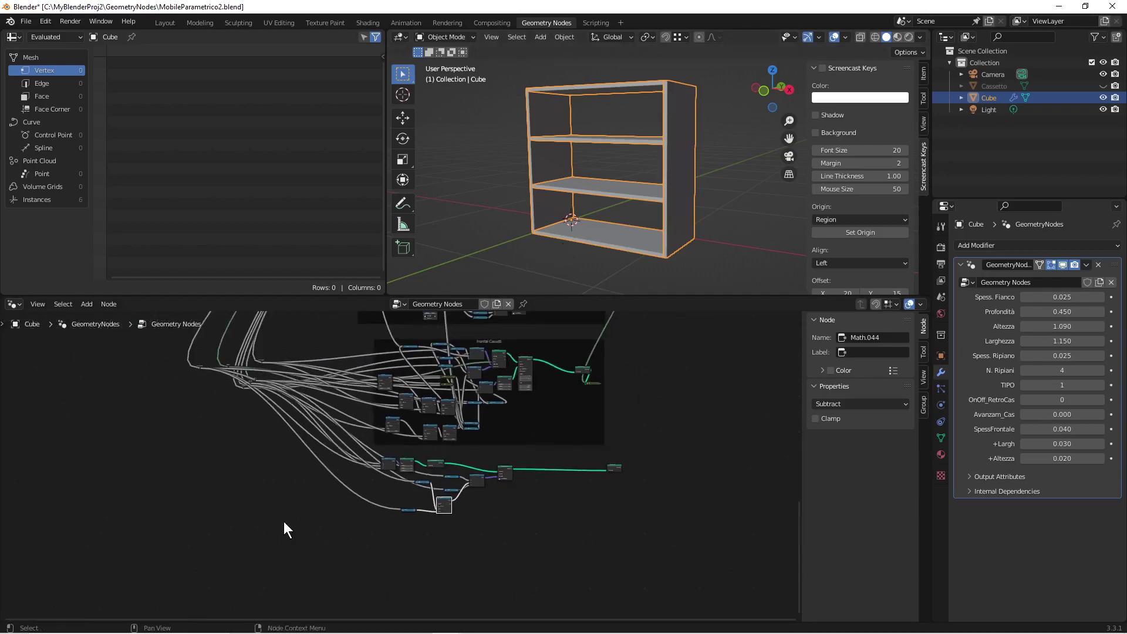
key("c")
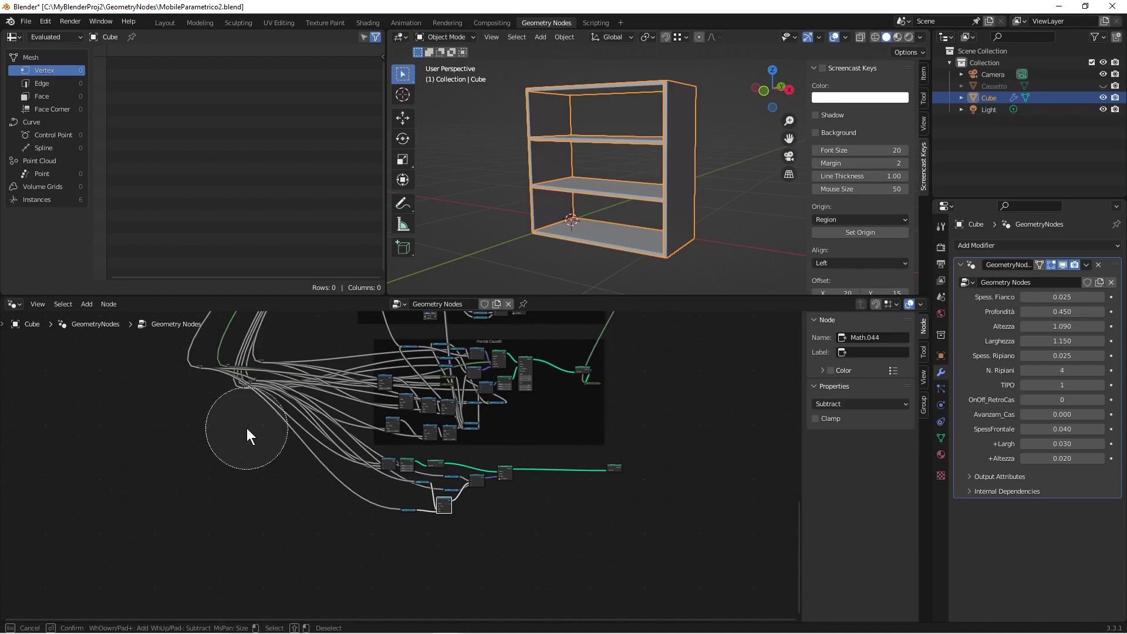
left_click_drag(241, 382, 200, 380)
key("Escape")
Step: Duplicate the cluster of labelled reroutes with their incoming links and place the copies below the existing nodes
left_click(253, 434)
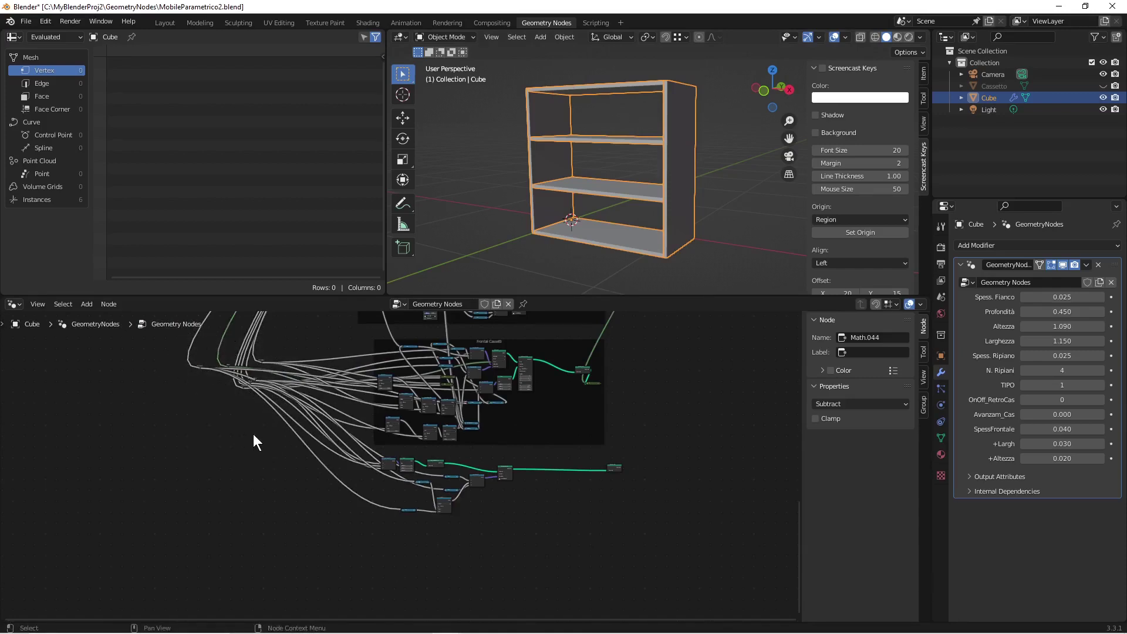
key("c")
mouse_move(242, 375)
left_mouse_down()
mouse_move(210, 367)
mouse_move(205, 392)
left_mouse_up()
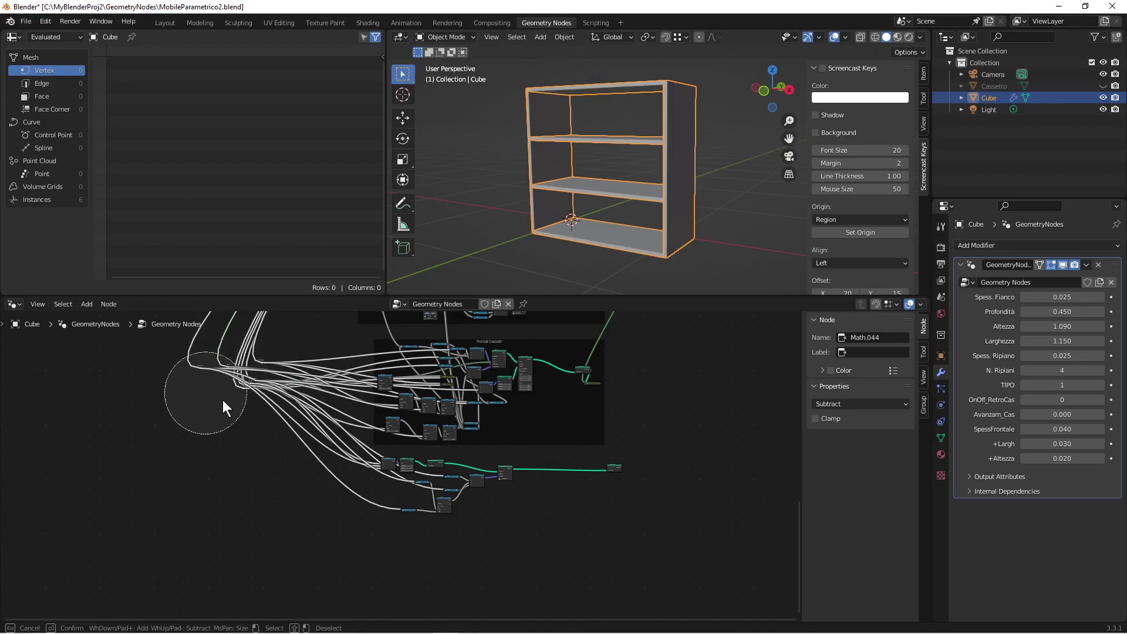
key("Escape")
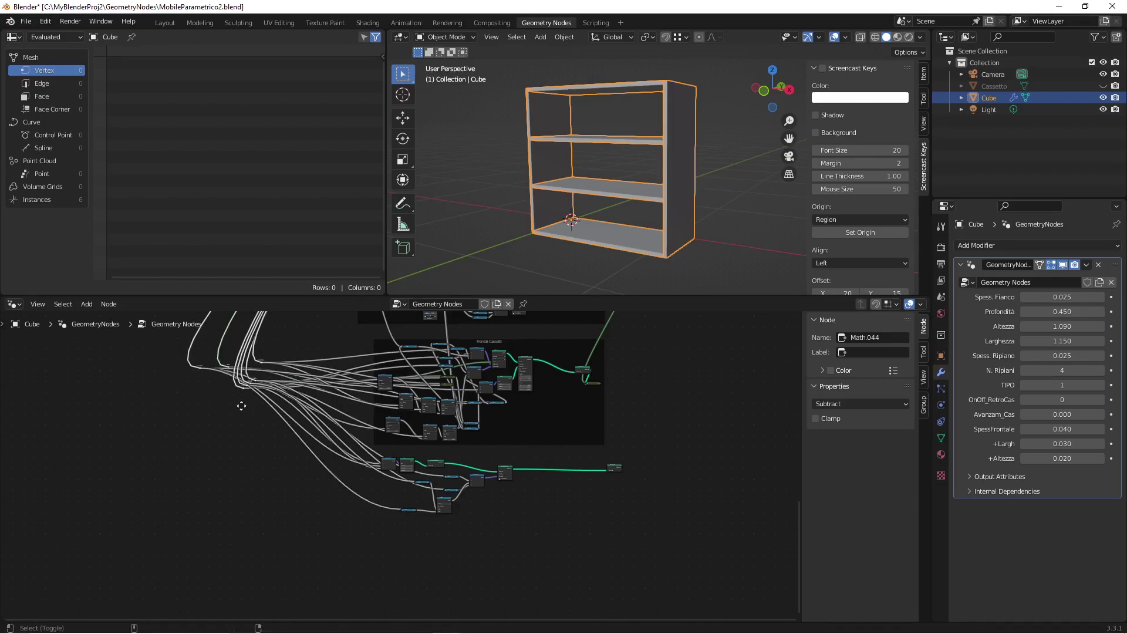
key("g")
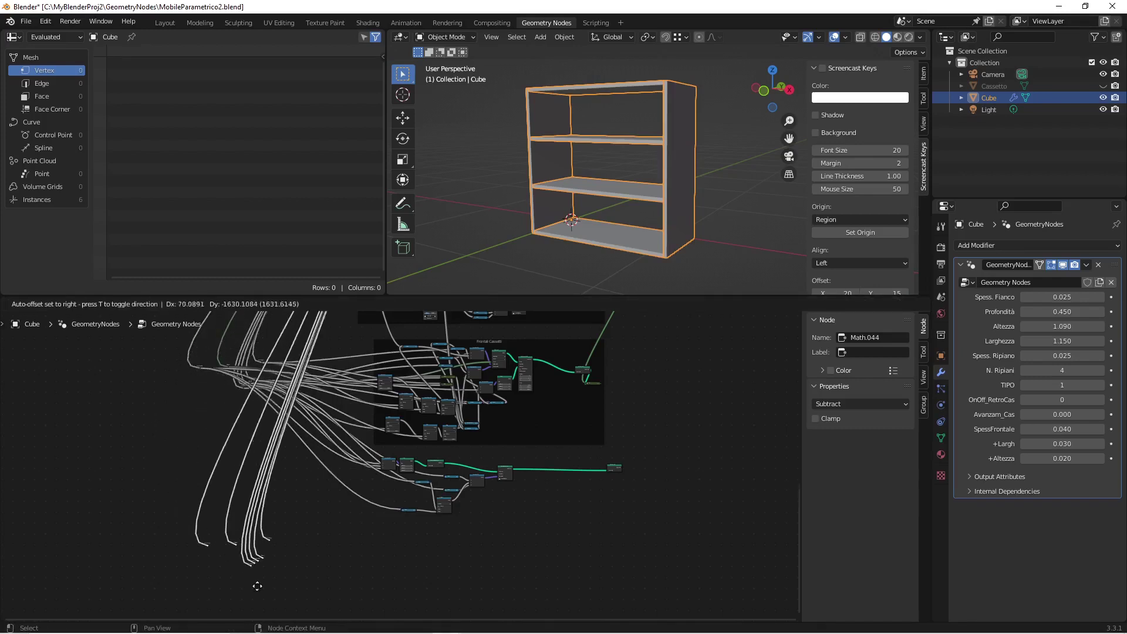
left_click(295, 594)
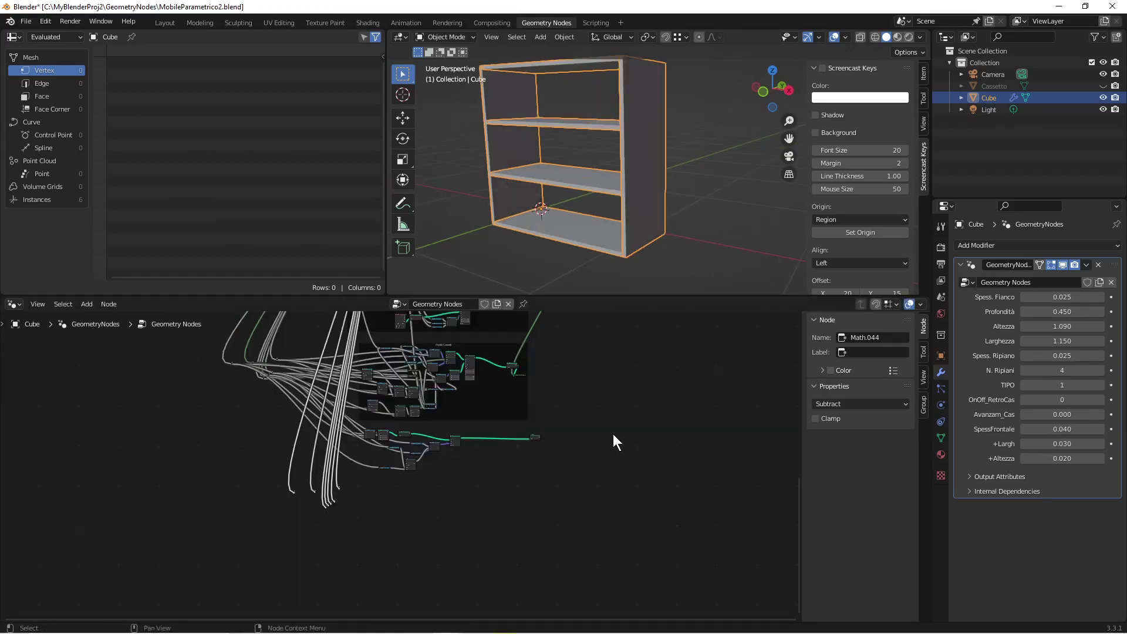
Step: Enable Screencast Keys, hide the 3D viewport's sidebar and enlarge the node editor upward
left_click(824, 70)
key("n")
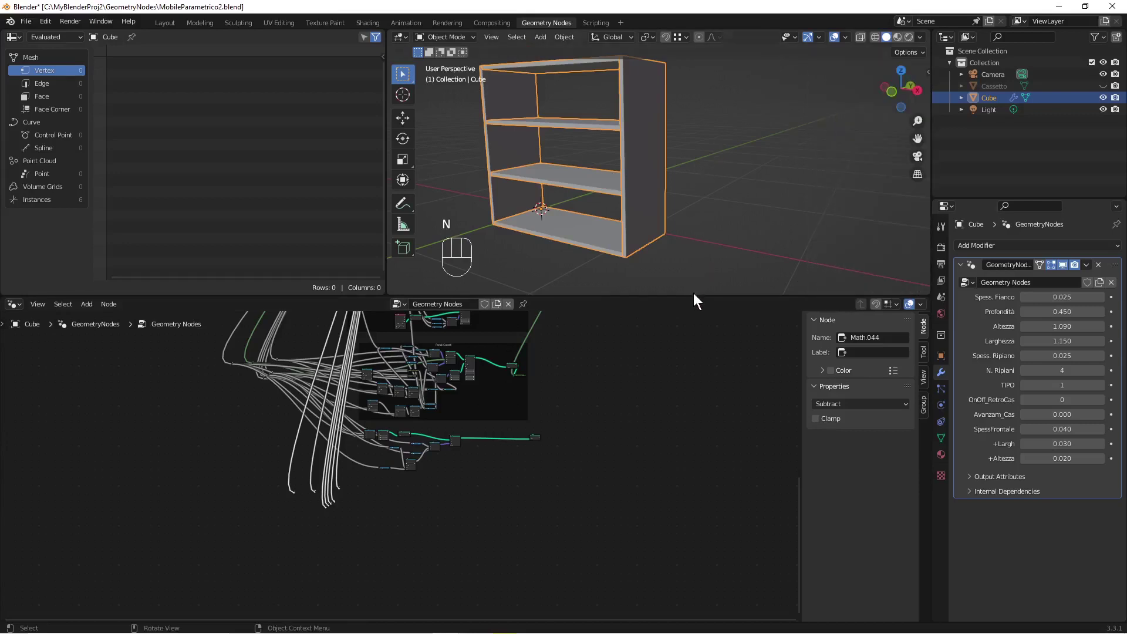
left_click_drag(694, 293, 694, 196)
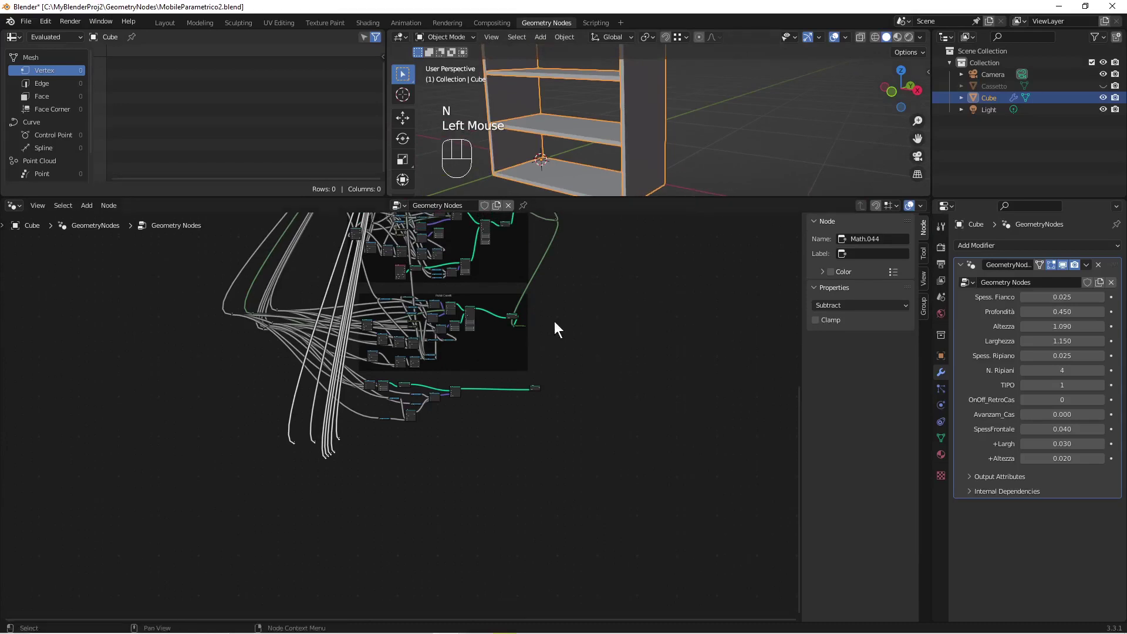
Step: Examine the labels of the duplicated reroutes and the empty space beside them in the node editor
scroll(344, 468, "up", 3)
scroll(344, 468, "up", 4)
middle_click_drag(354, 470, 382, 427, "shift")
scroll(363, 466, "up", 3)
scroll(374, 434, "up", 3)
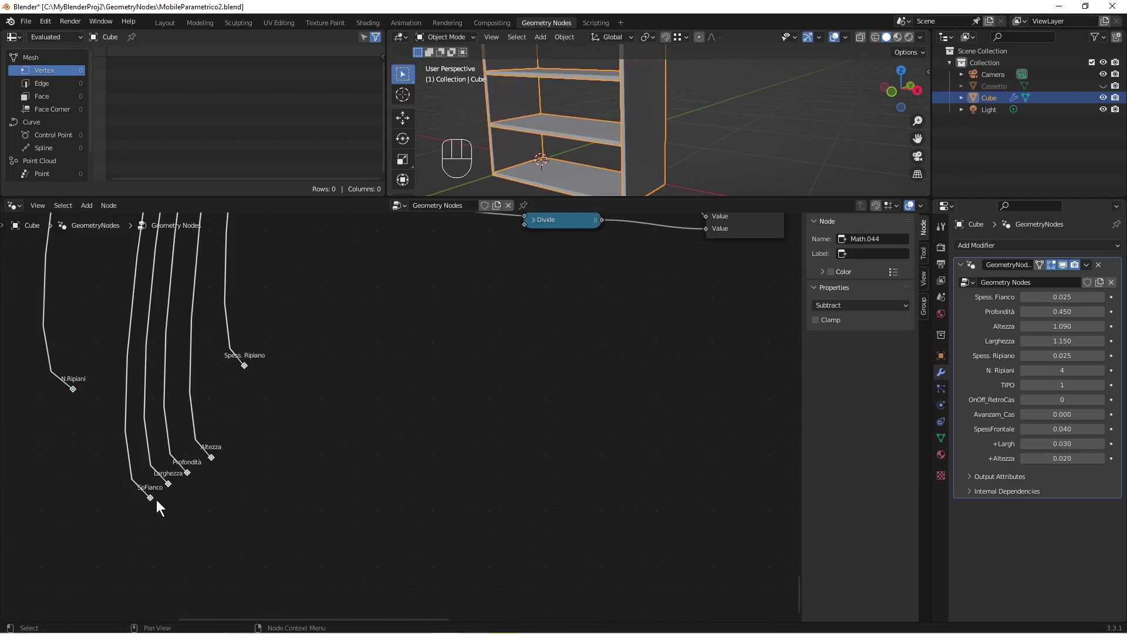
scroll(82, 409, "down", 2)
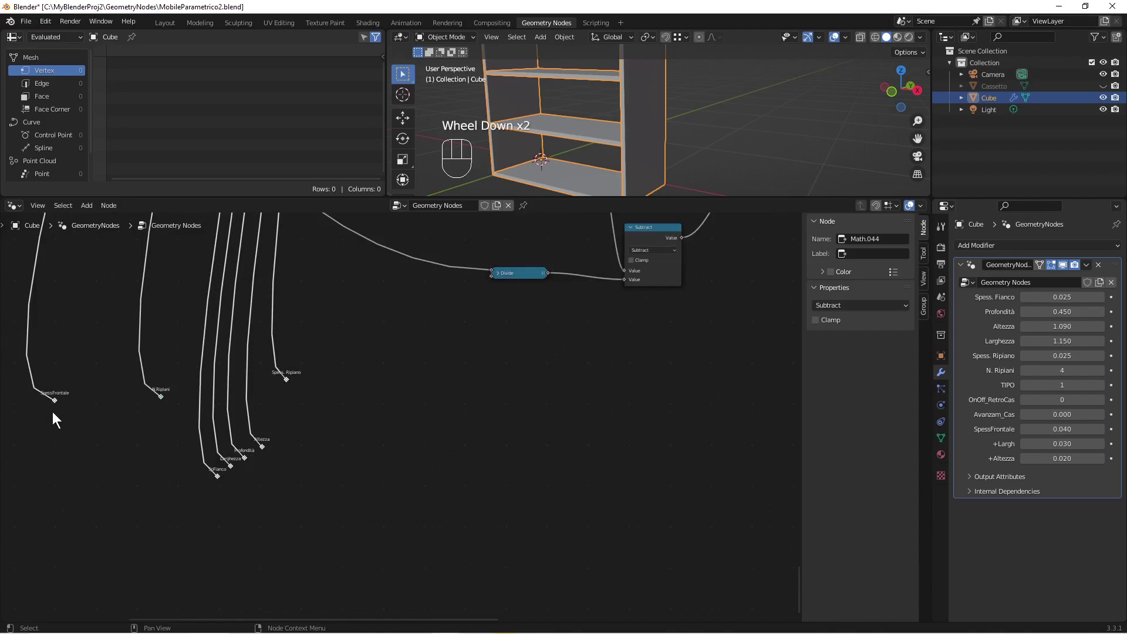
scroll(315, 427, "down", 2)
middle_click_drag(480, 432, 443, 464, "shift")
scroll(452, 460, "down", 2)
scroll(392, 456, "up", 1)
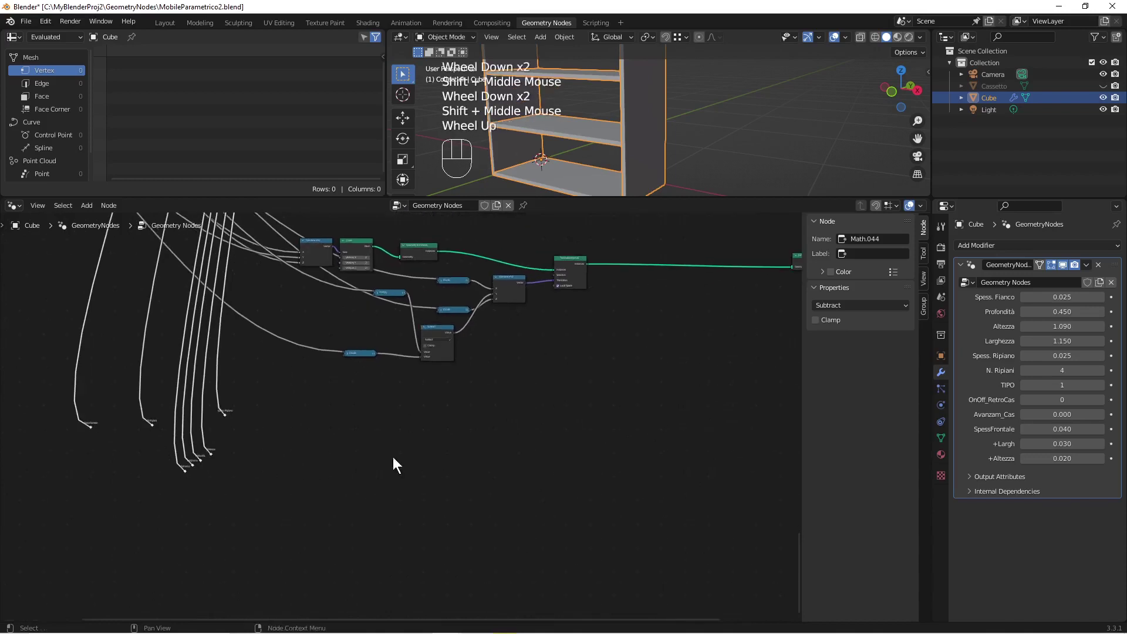
scroll(343, 466, "down", 1)
scroll(347, 467, "up", 2)
middle_click_drag(352, 467, 453, 448, "shift")
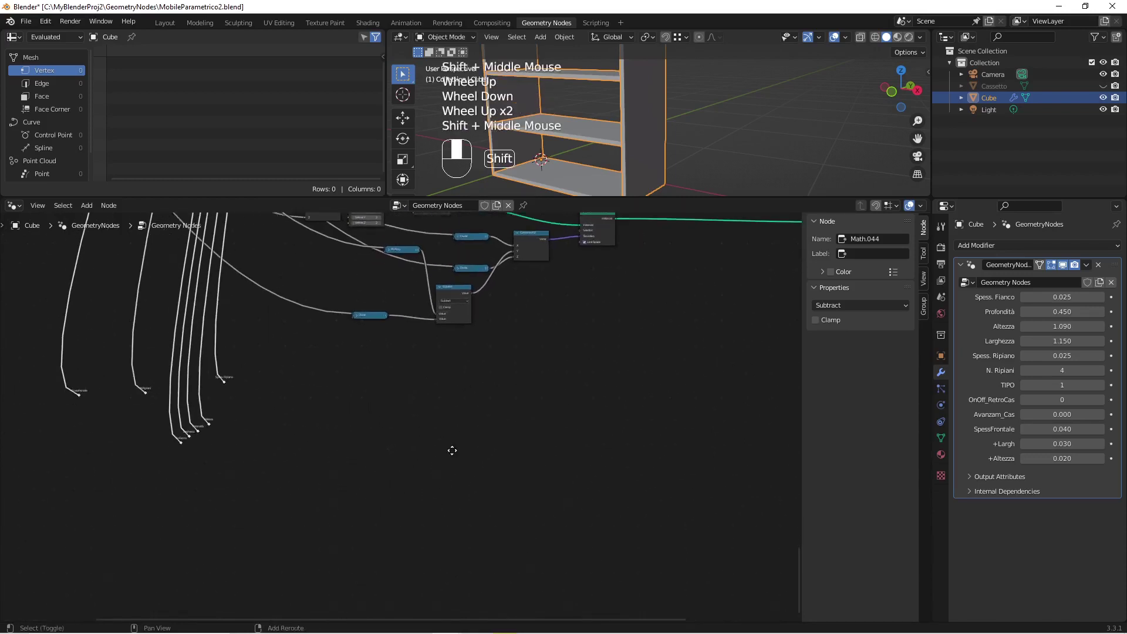
scroll(455, 455, "up", 1)
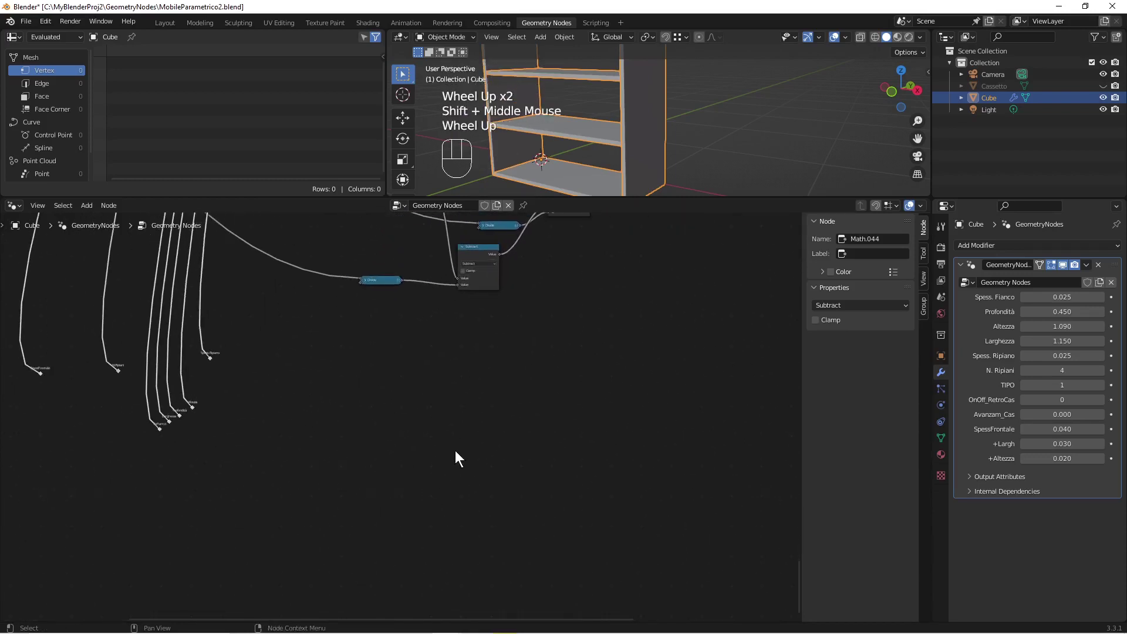
Step: Add a Mesh Line node in the empty space beside the duplicated reroutes
key("shift")
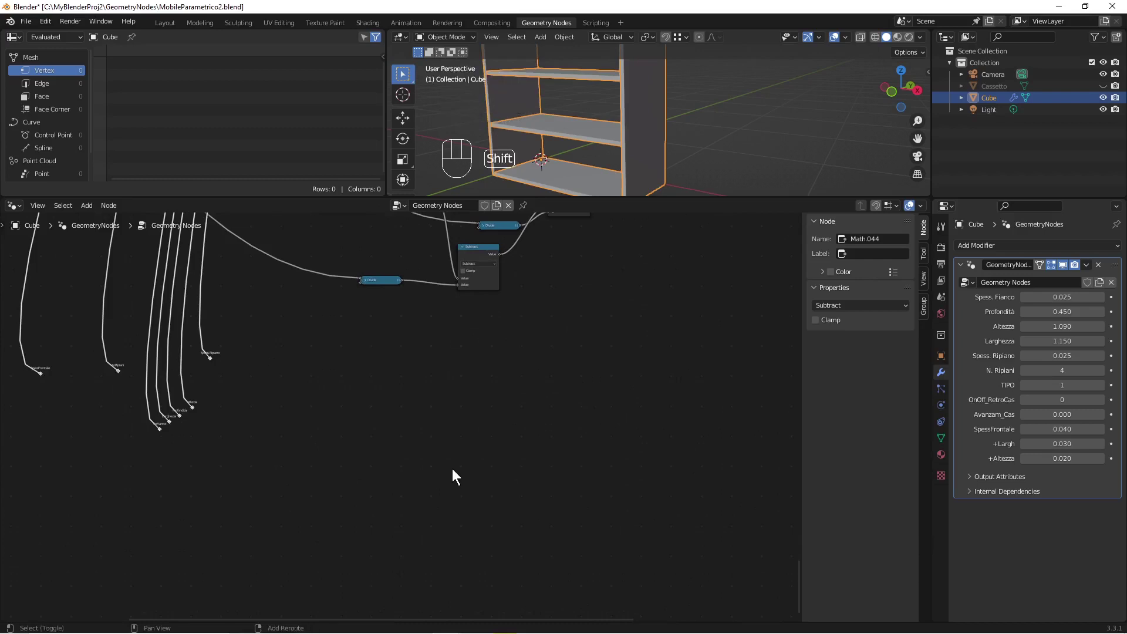
key("shift+a")
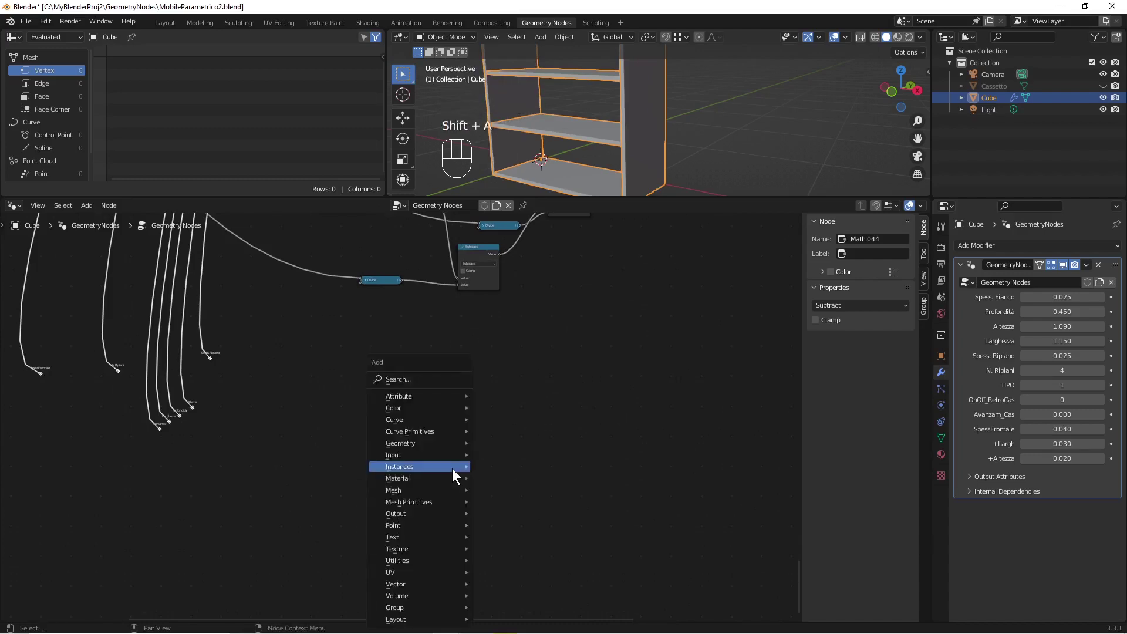
left_click(445, 380)
type("me")
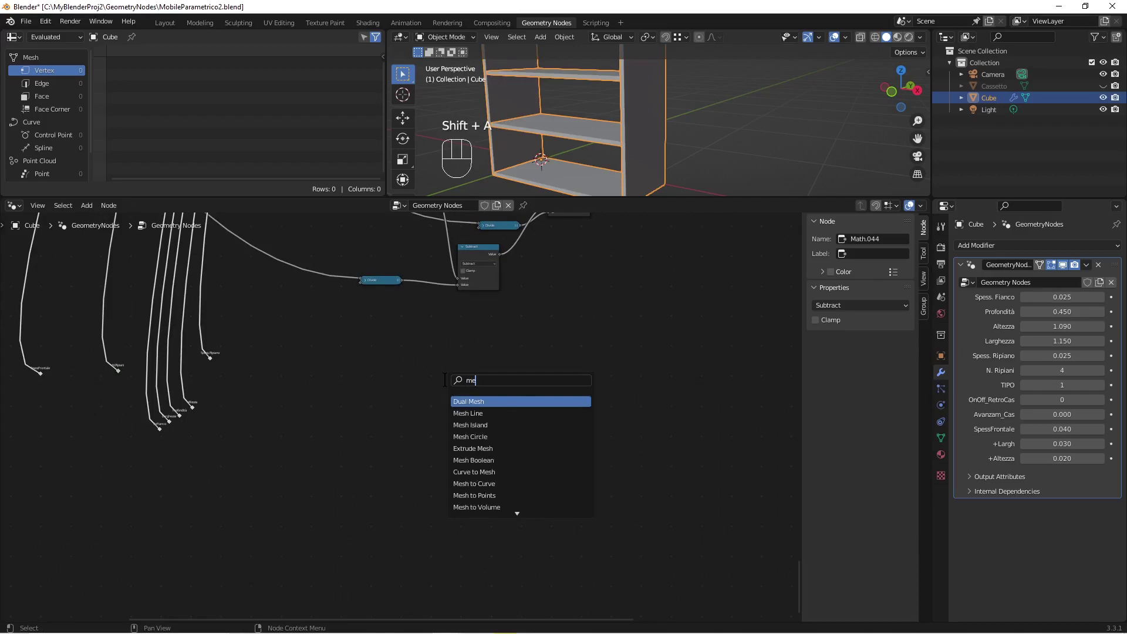
type("sh")
left_click(468, 413)
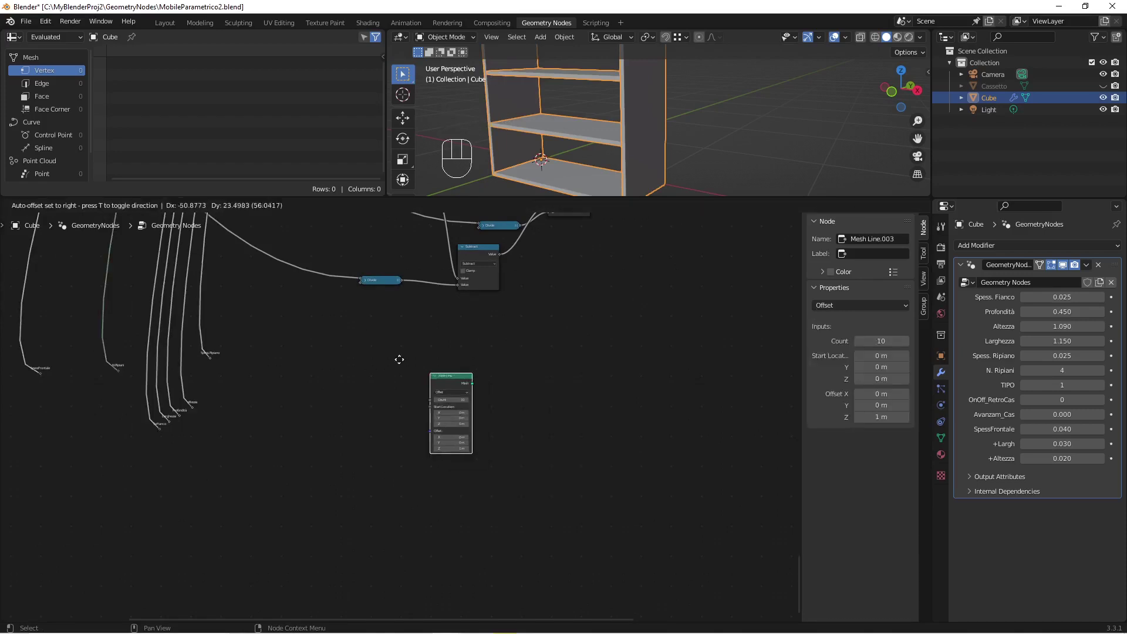
left_click(364, 336)
Step: Add an Instance on Points node beside the Mesh Line node and nudge Mesh Line slightly away from it
key("shift+a")
left_click(461, 370)
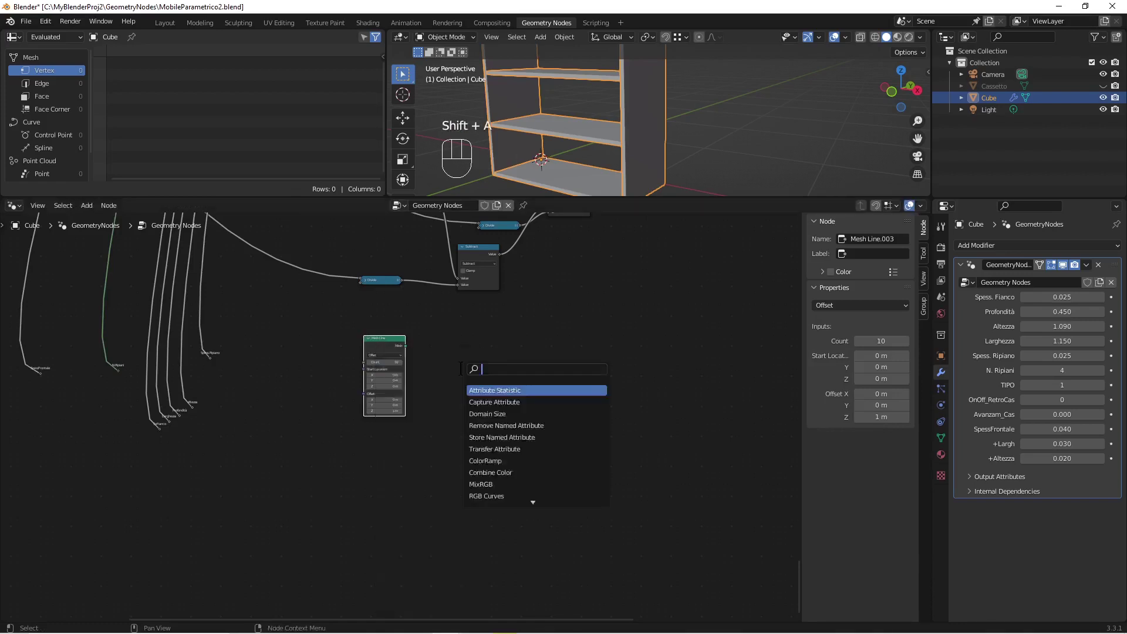
type("ins")
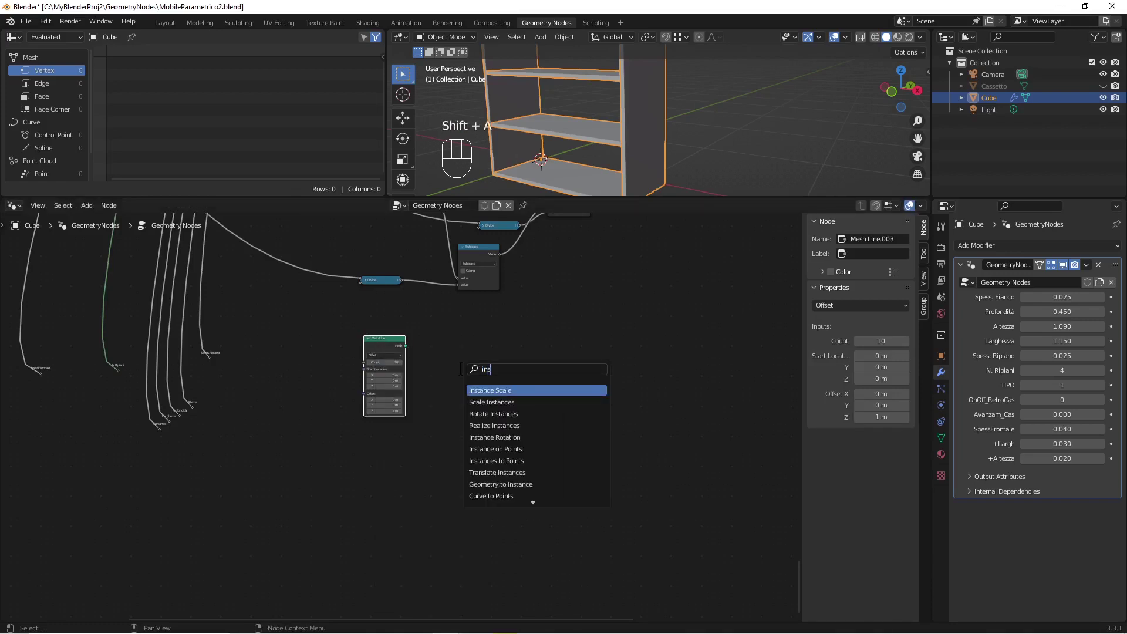
type("tance on")
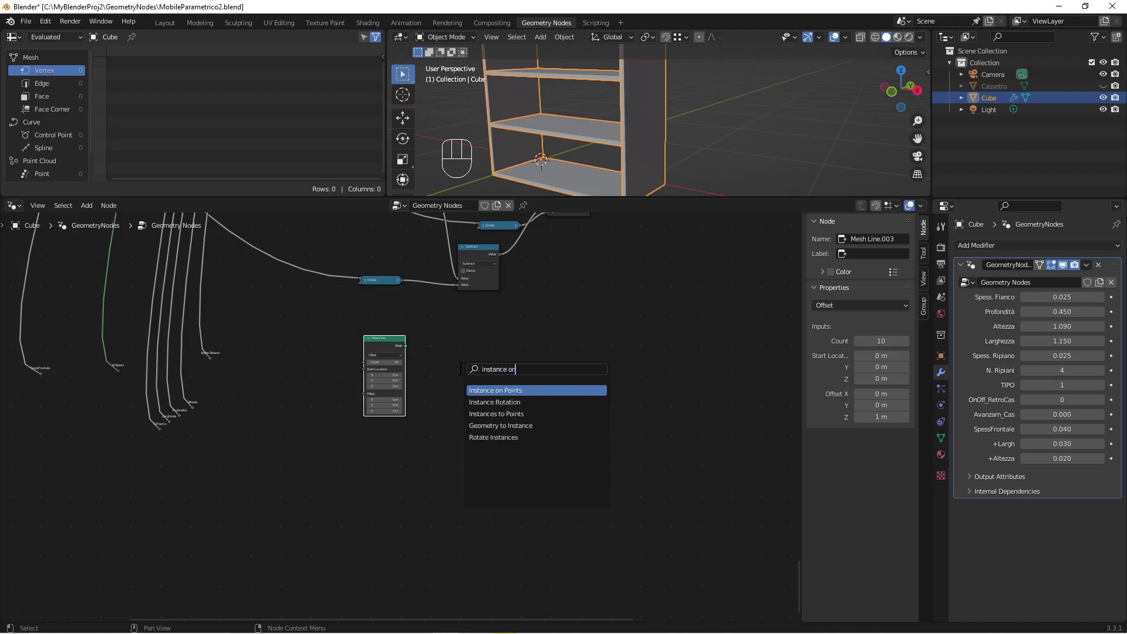
key("Return")
left_click(429, 321)
left_click(383, 351)
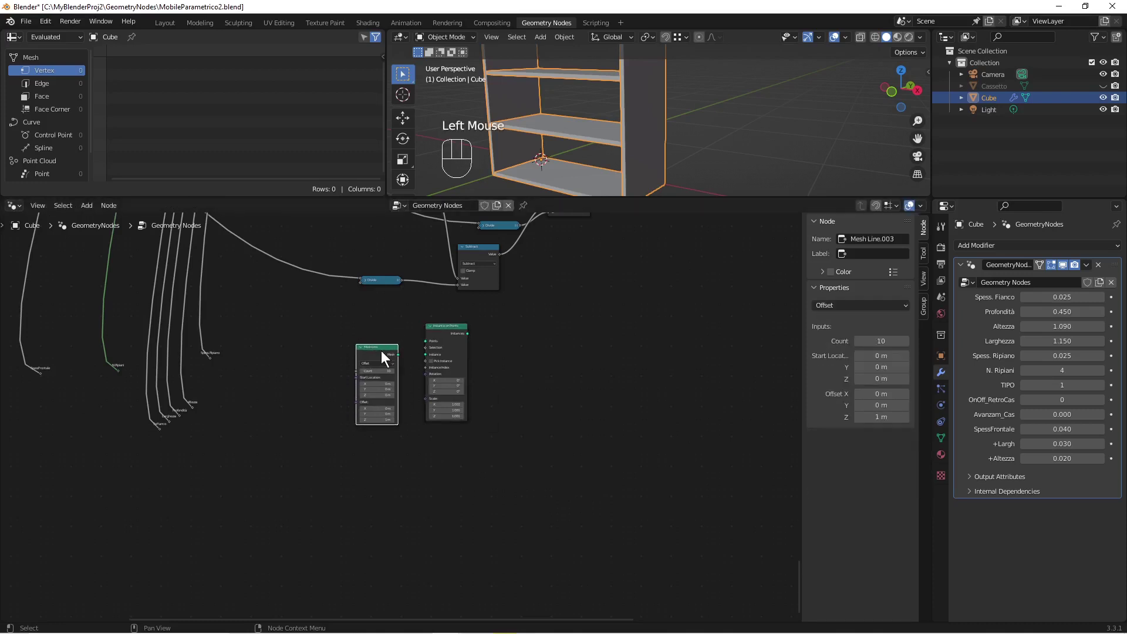
Step: Add a Cube mesh primitive node directly below the Mesh Line node
key("shift+a")
left_click(381, 350)
type("cube")
key("Return")
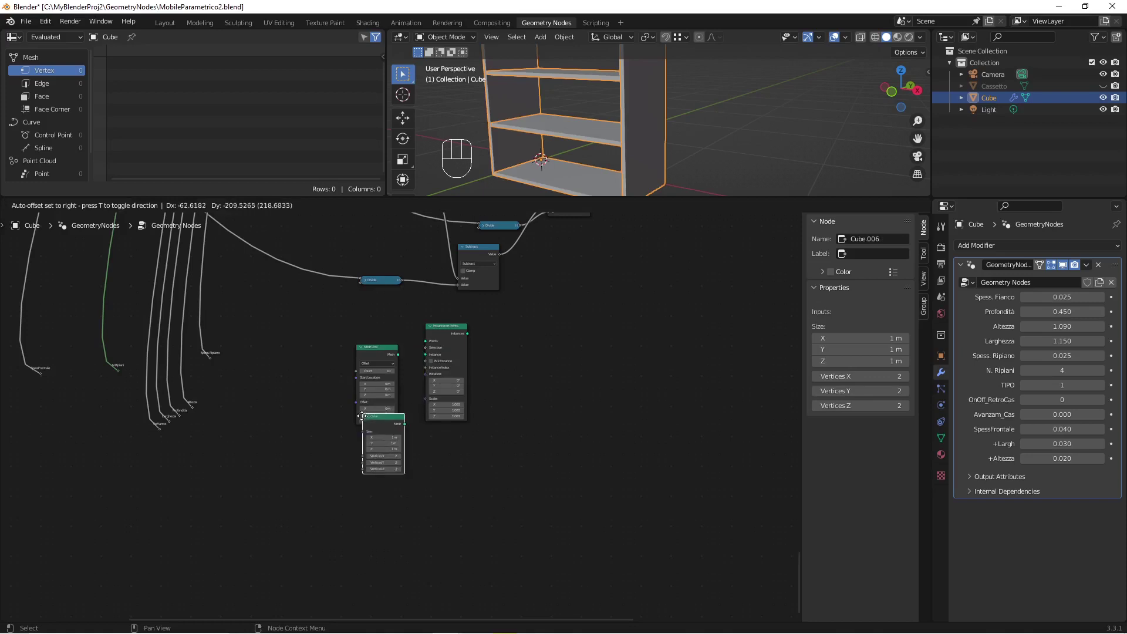
left_click(355, 437)
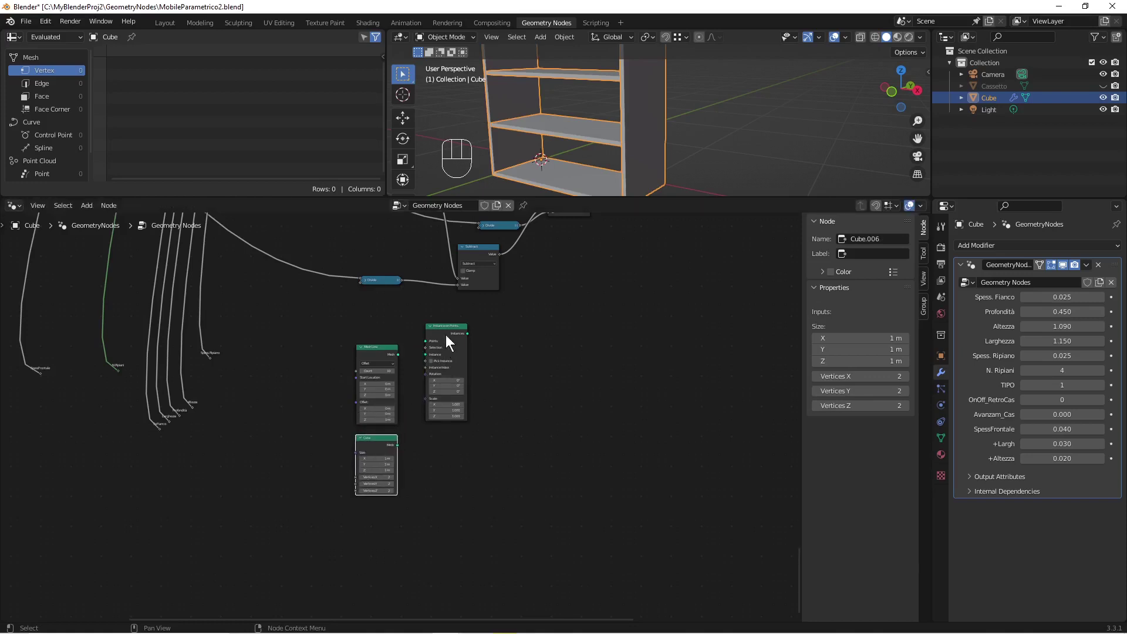
Step: Add a Join Geometry node after the Instance on Points node
key("shift+a")
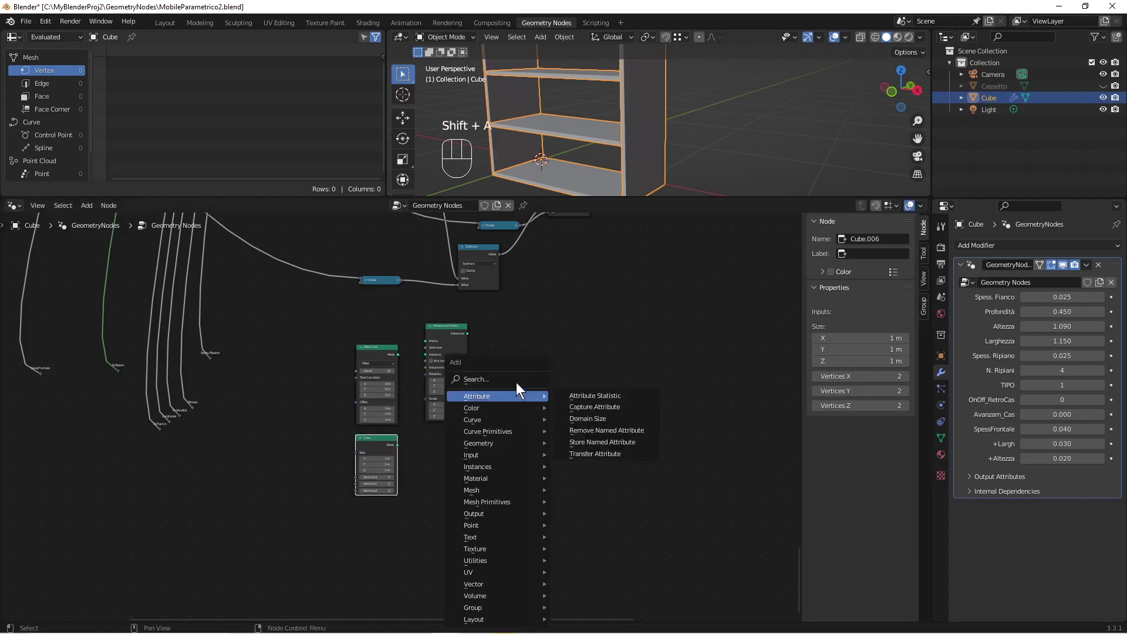
left_click(516, 379)
type("join go")
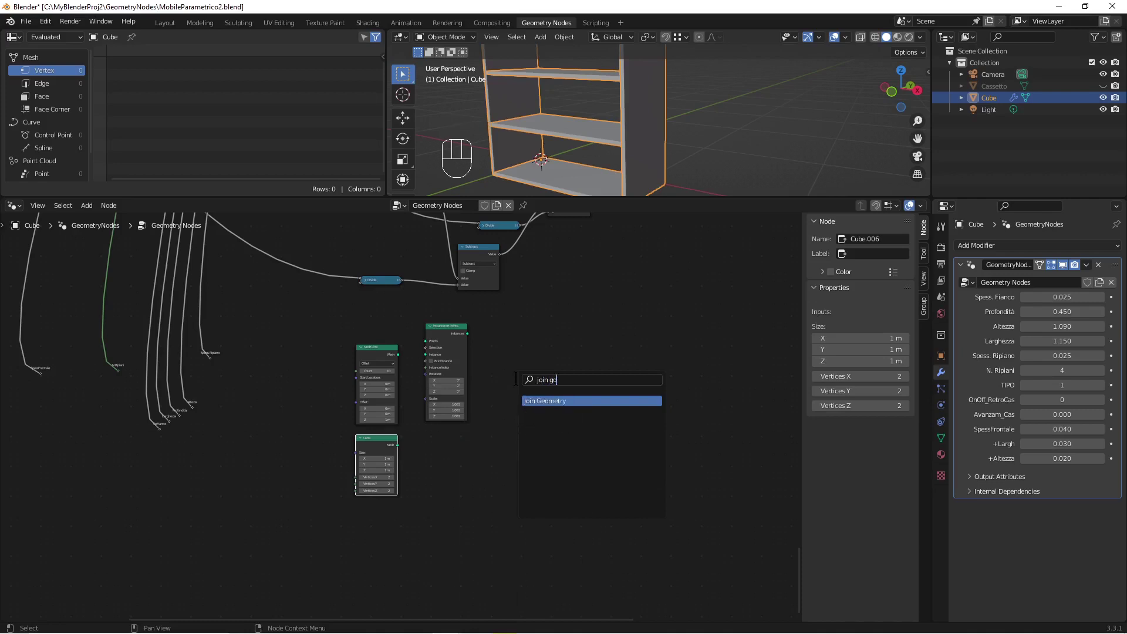
key("Return")
left_click(496, 340)
Step: Link Instances to Join Geometry, Mesh Line to the Points input, and Cube to the Instance input
left_click_drag(468, 334, 497, 354)
left_click_drag(397, 353, 426, 341)
left_click_drag(397, 445, 425, 355)
Step: Rearrange the new nodes with Mesh Line raised and Cube moved up just beneath it
scroll(503, 405, "up", 4)
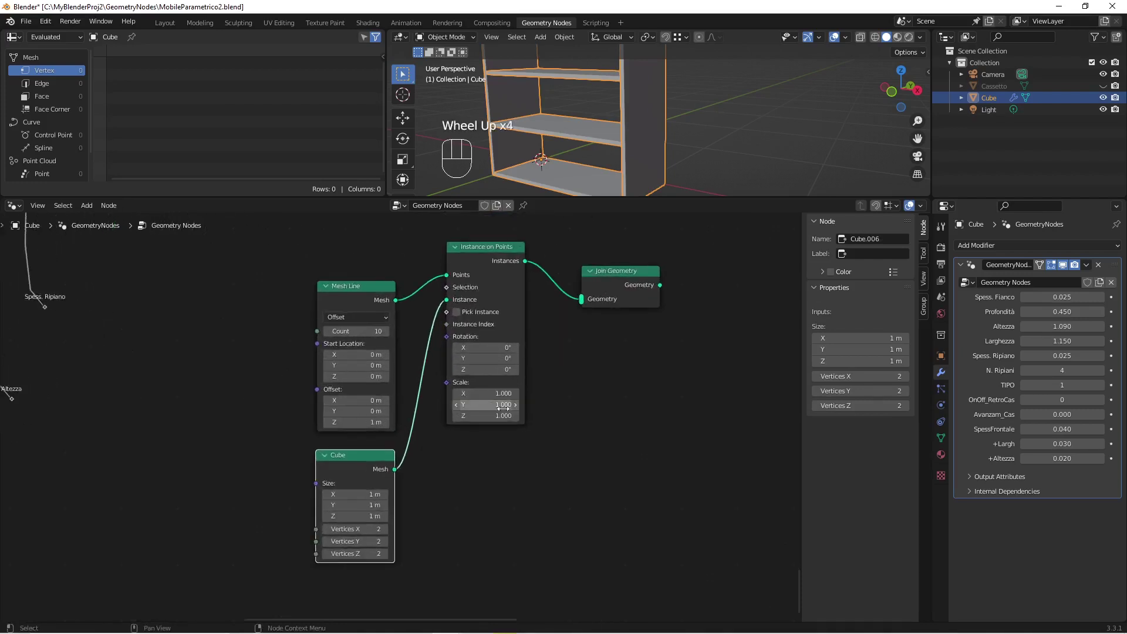
left_click_drag(387, 317, 370, 239)
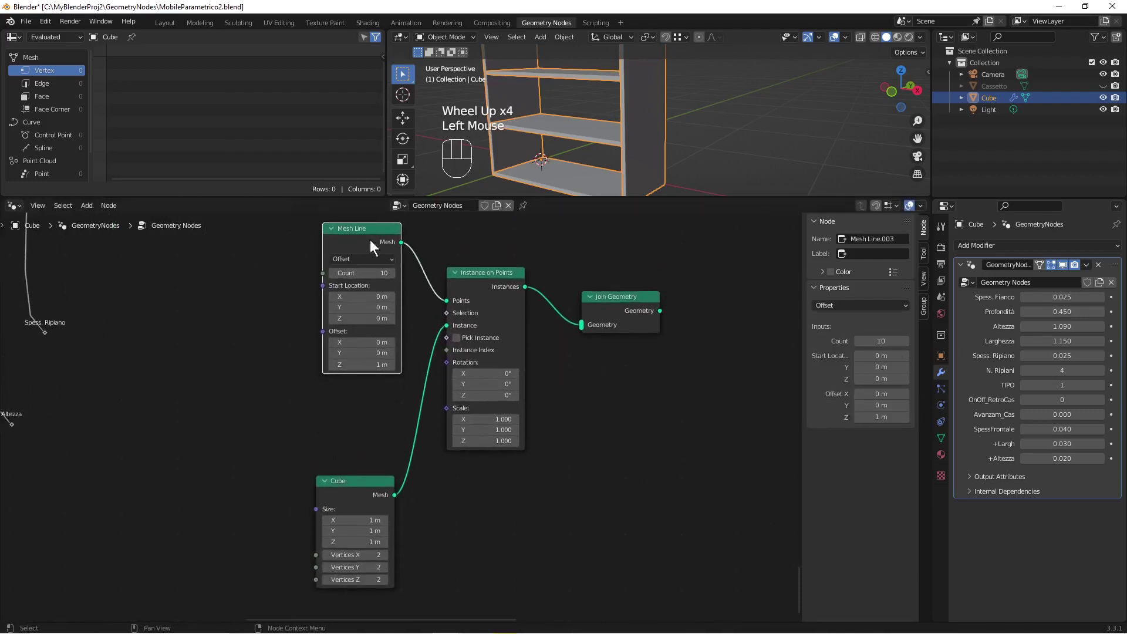
left_click_drag(353, 487, 362, 412)
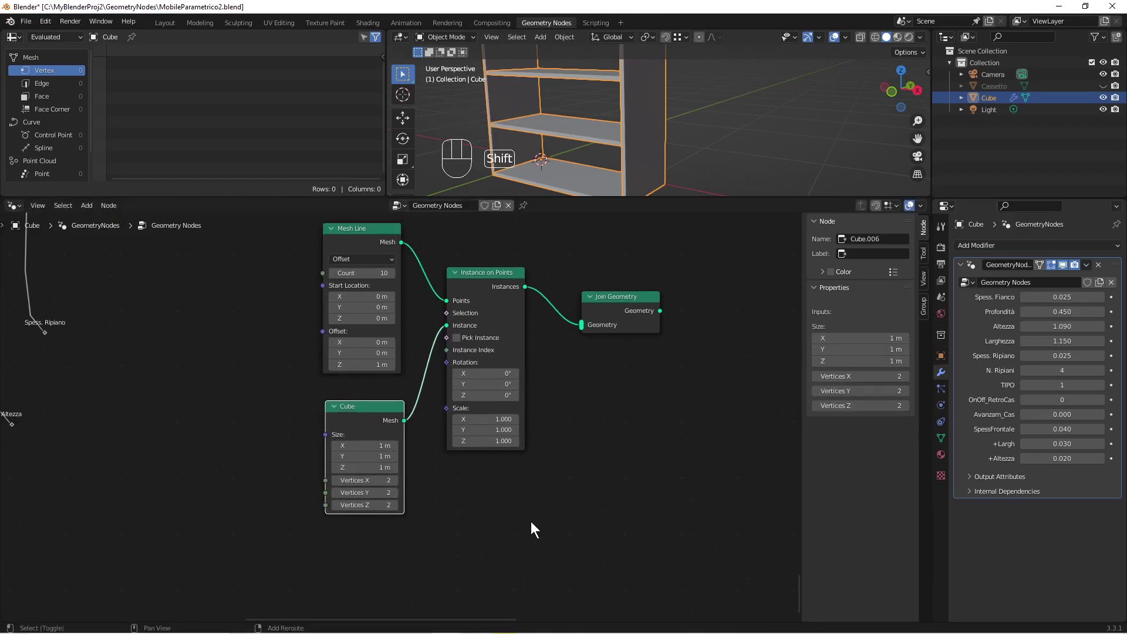
Step: Add a Combine XYZ node beside the Mesh Line and link its Vector output to Start Location
key("shift+a")
left_click(487, 382)
type("combo")
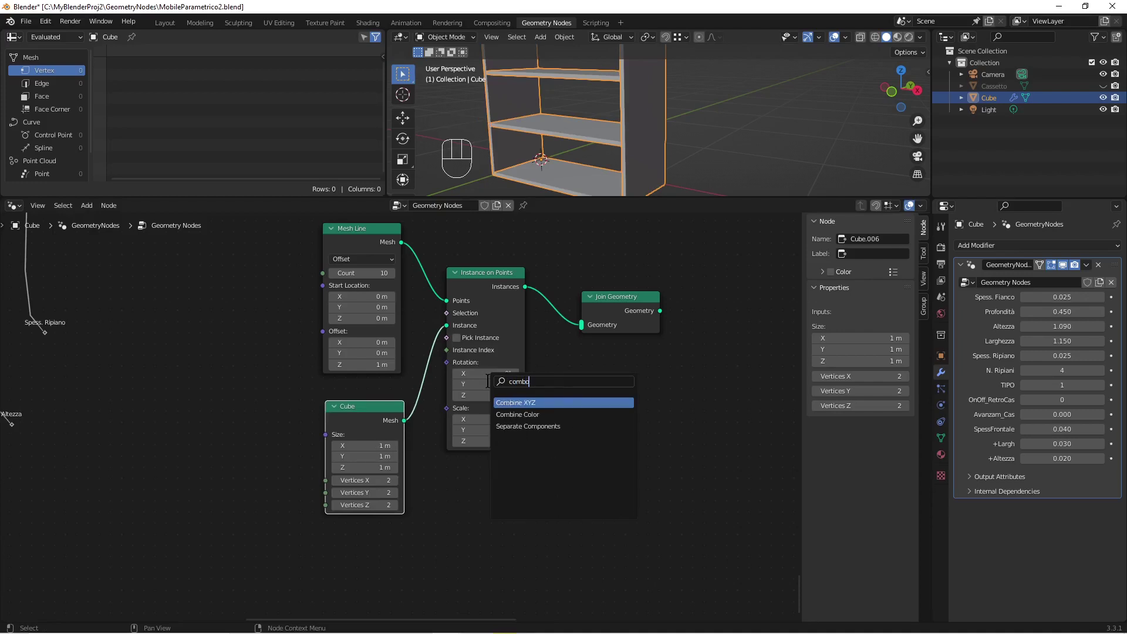
key("Return")
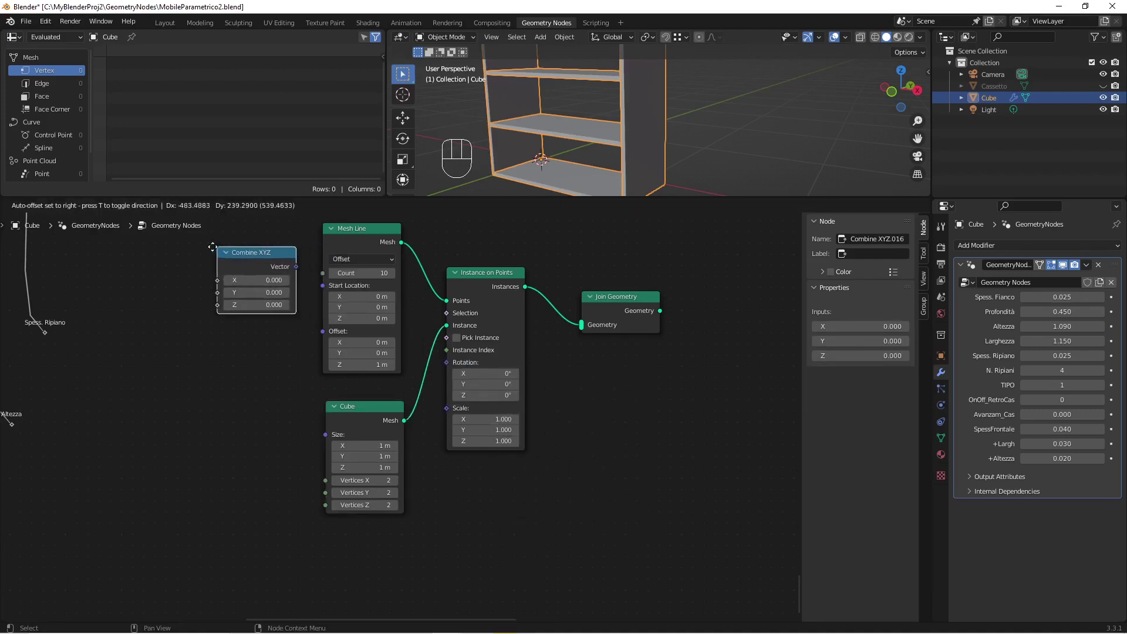
left_click(265, 259)
left_click_drag(280, 263, 322, 286)
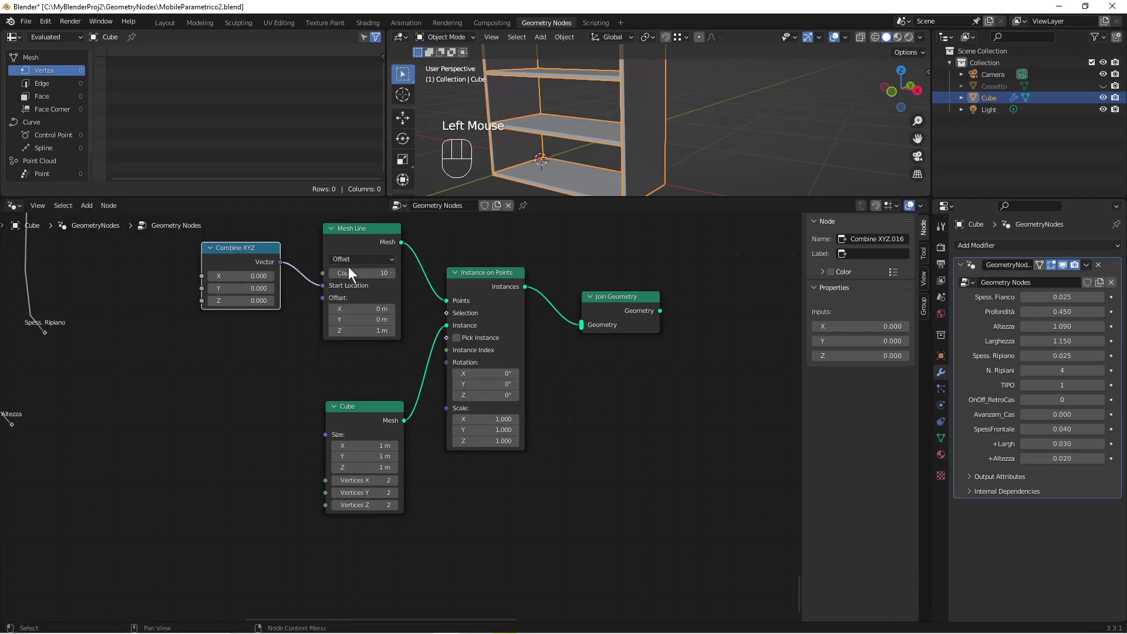
Step: Switch the Mesh Line to End Points mode and link a duplicate of the Combine XYZ node to End Location
left_click(347, 259)
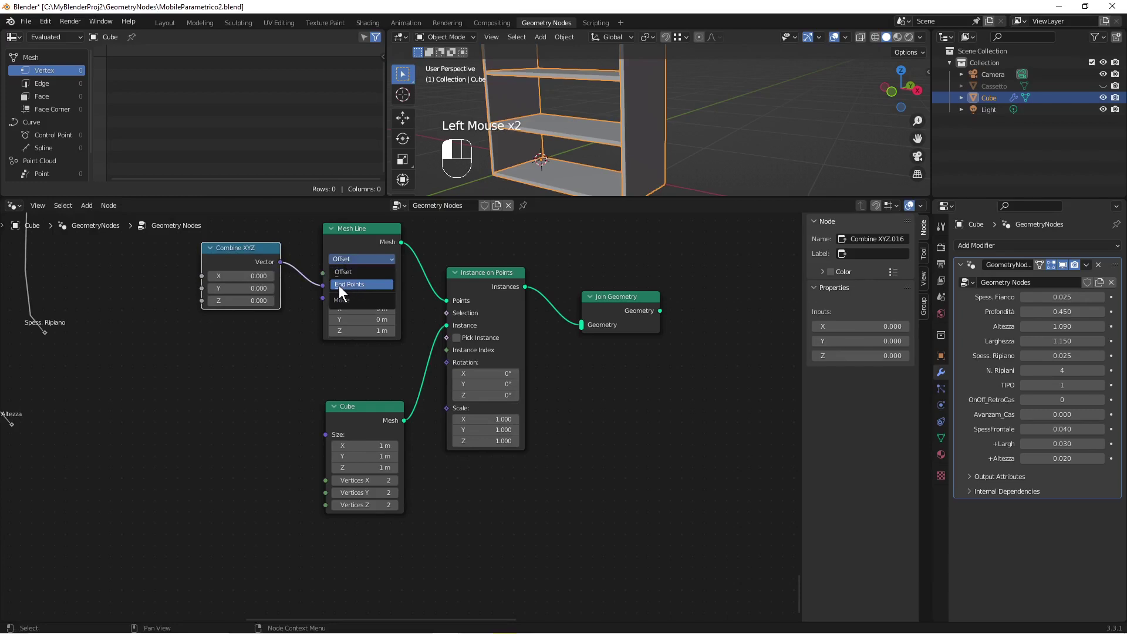
left_click(347, 284)
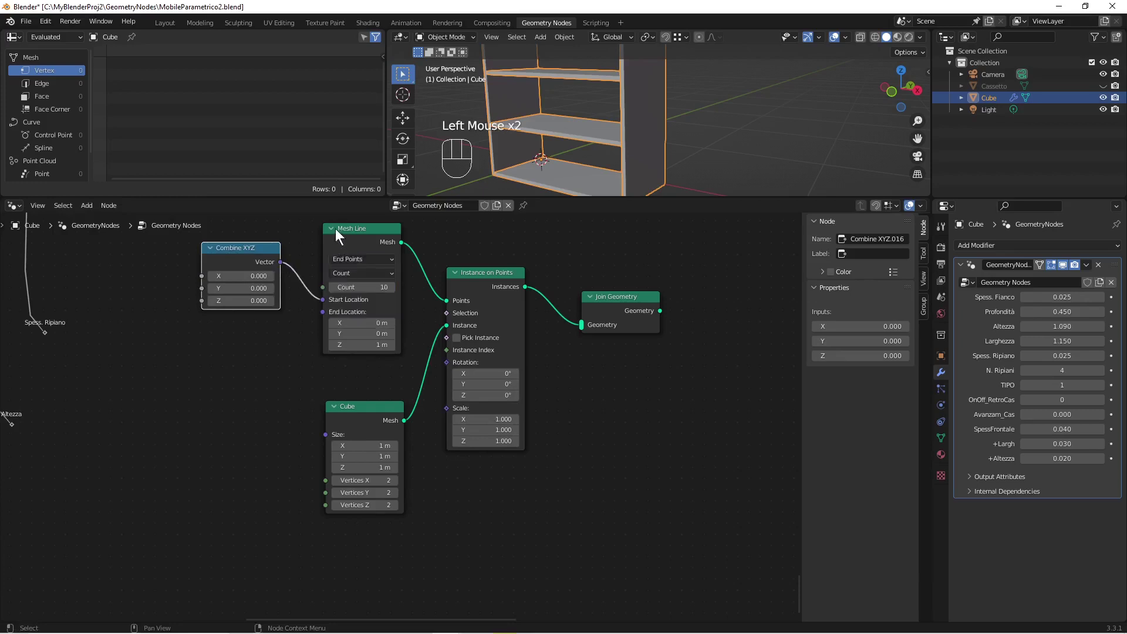
right_click(238, 256)
left_click(238, 255)
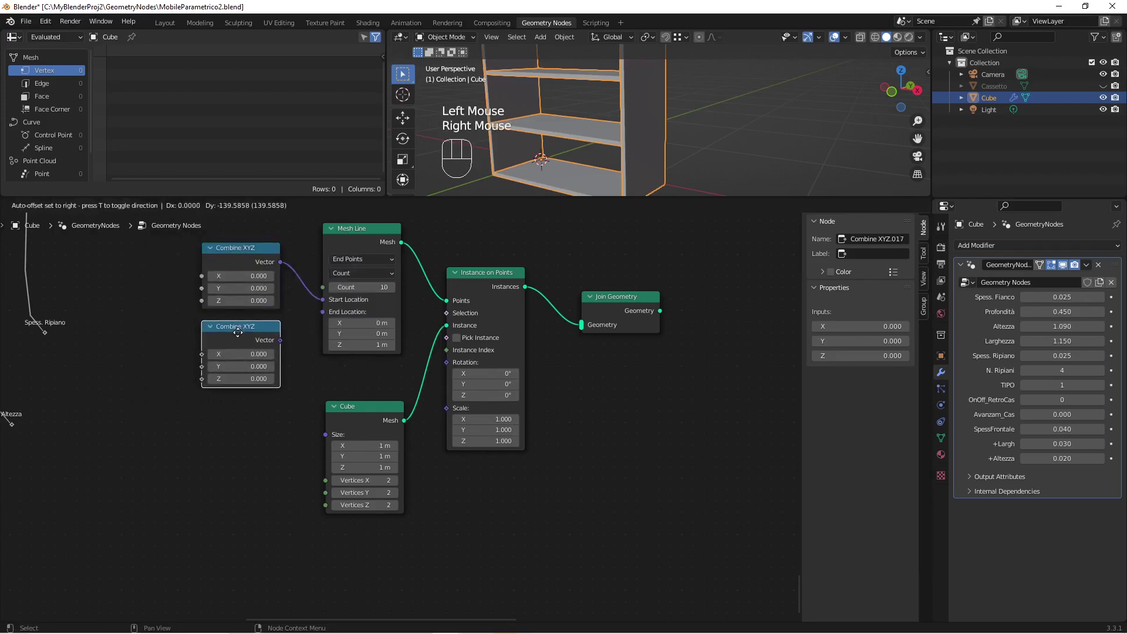
left_click(237, 333)
left_click_drag(280, 340, 320, 312)
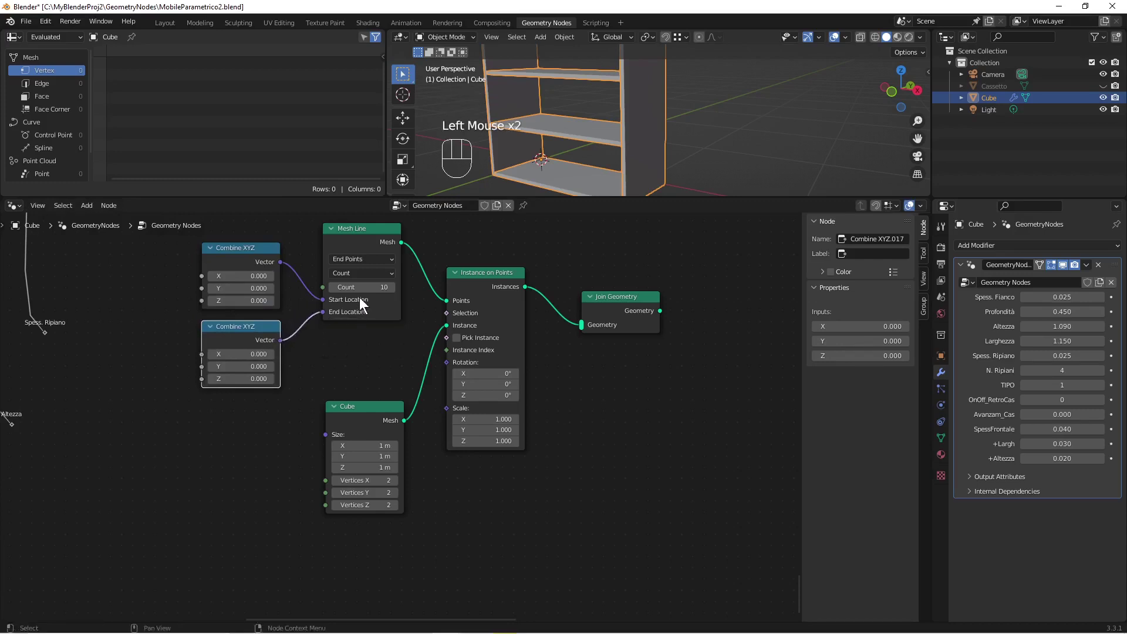
Step: Duplicate the Combine XYZ node beside the Cube node and link its Vector output to the cube's Size
left_click(255, 326)
right_click(254, 326)
left_click(255, 332)
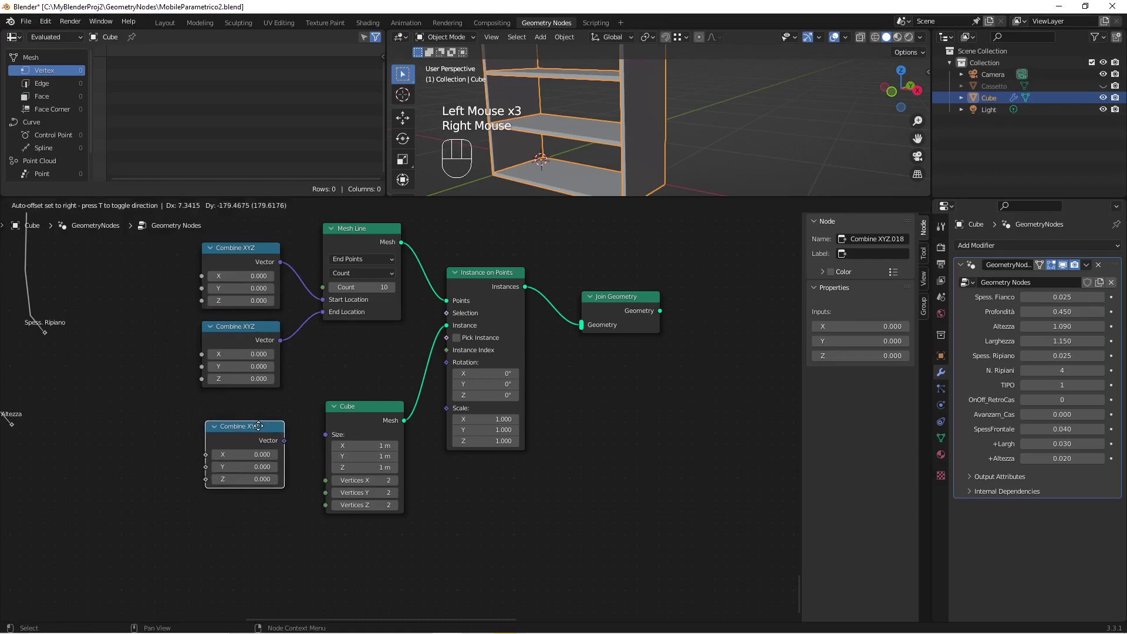
left_click(259, 425)
left_click_drag(285, 440, 327, 434)
Step: Set X, Y and Z of the cube's Combine XYZ node to 0.1
left_click_drag(238, 456, 305, 503, "shift")
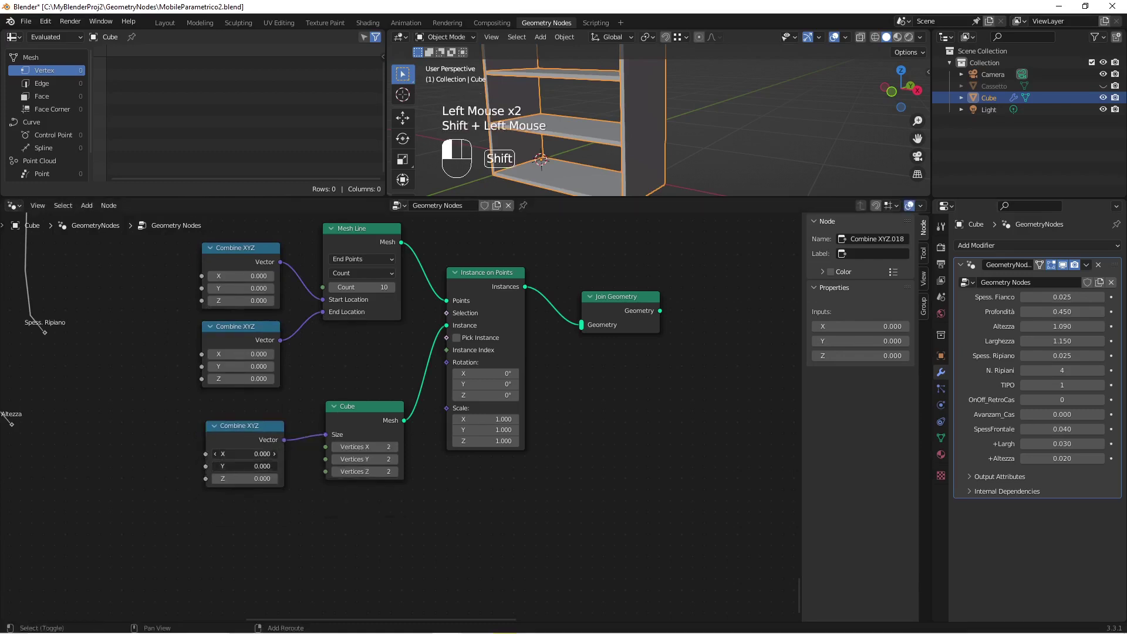
type(".")
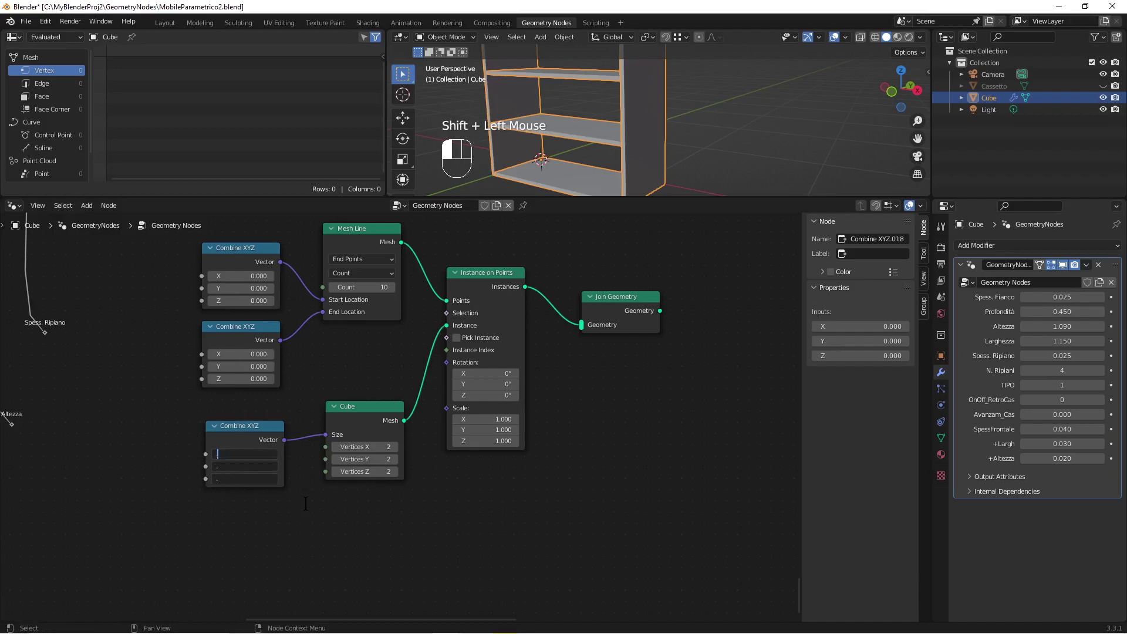
type("1")
key("Return")
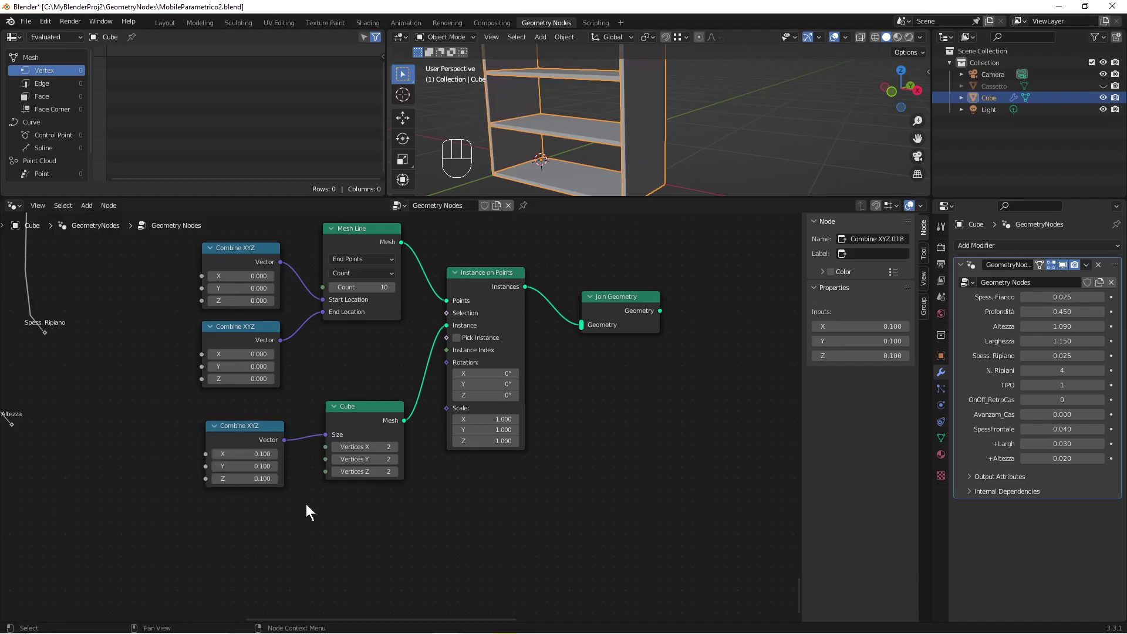
left_click(238, 433)
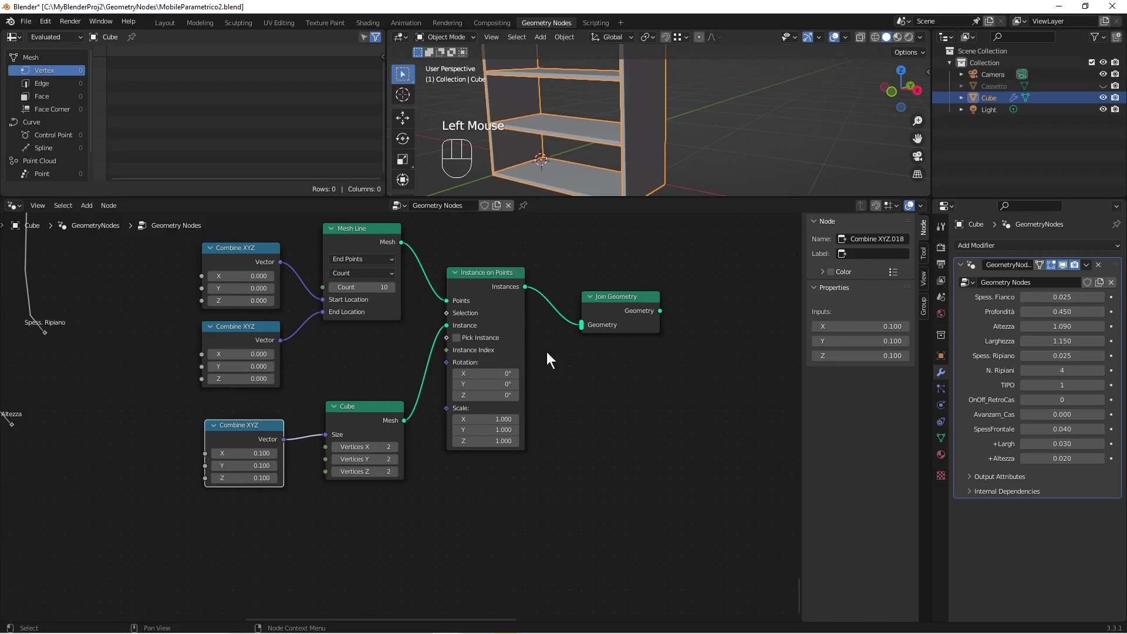
Step: Move the new Join Geometry node away from Instance on Points and link its output to the tree's final Join Geometry
scroll(600, 329, "down", 2)
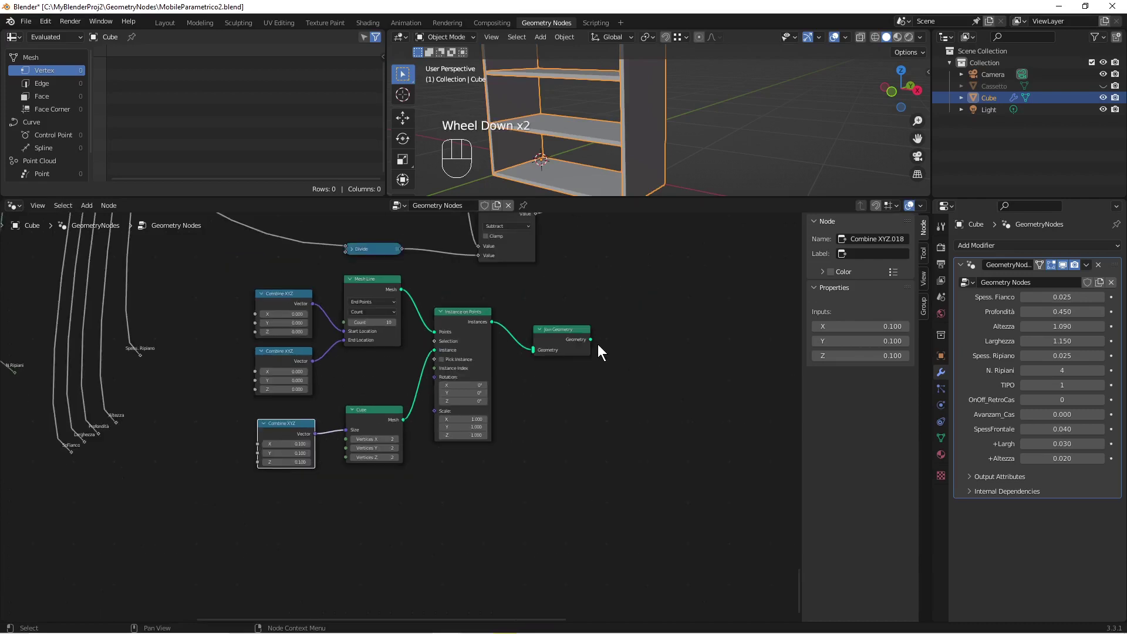
left_click_drag(591, 339, 778, 334)
scroll(738, 351, "down", 6)
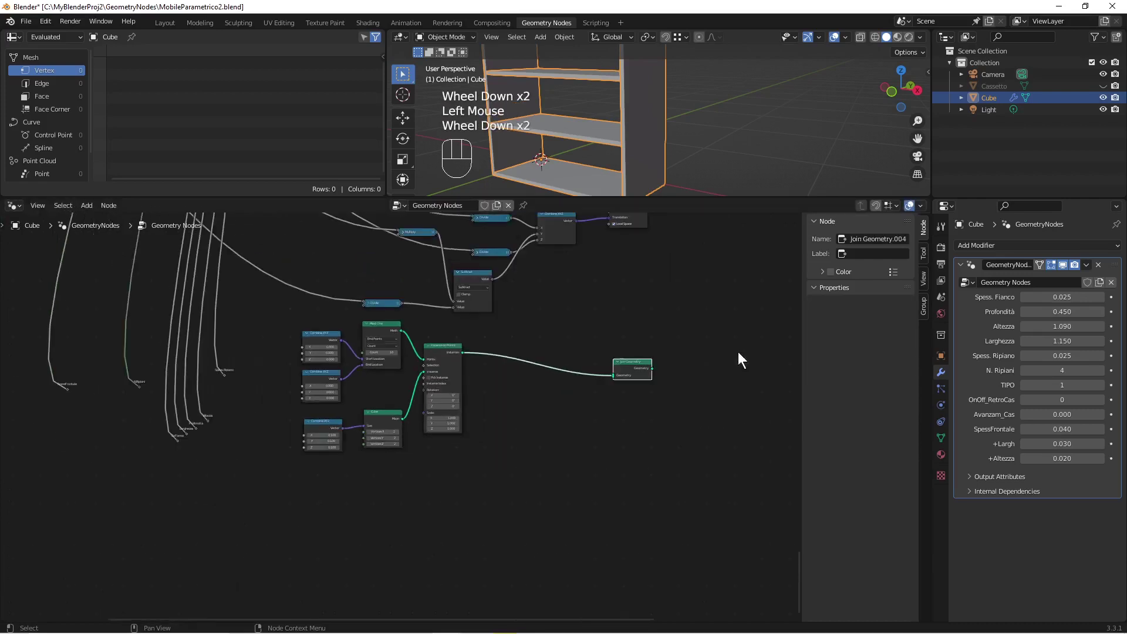
left_click_drag(512, 389, 637, 336)
left_click(510, 393)
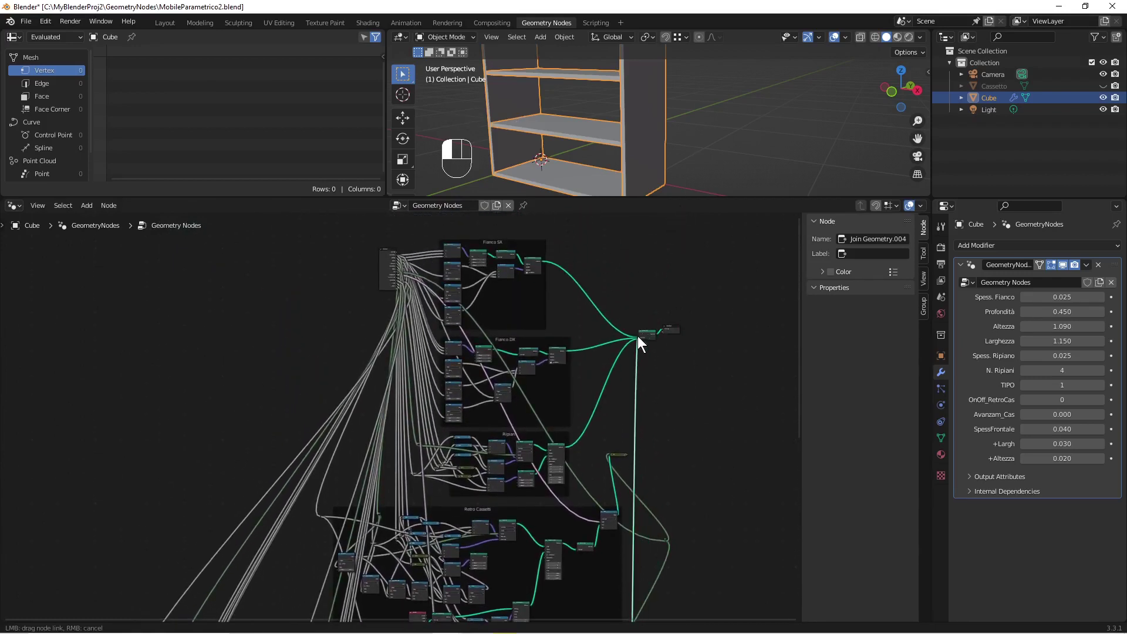
Step: Examine the small cube at the cabinet's base corner and the cabinet's front in the 3D view
scroll(573, 160, "down", 2)
middle_click_drag(573, 160, 635, 131)
middle_click_drag(520, 123, 638, 136)
scroll(602, 140, "up", 2)
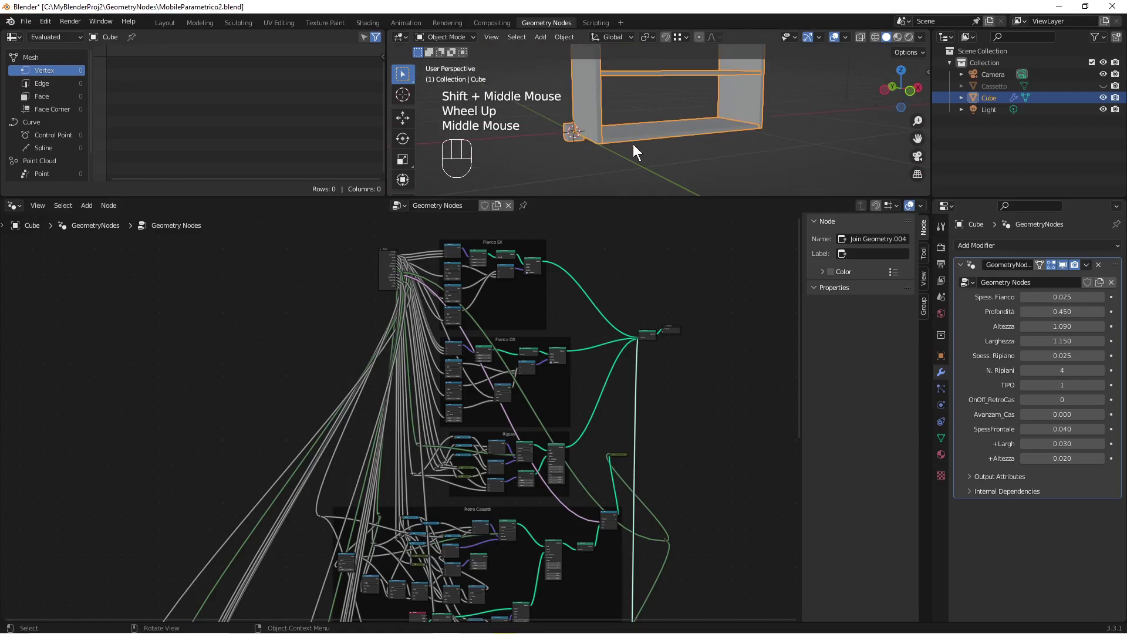
key("ctrl+shift+a")
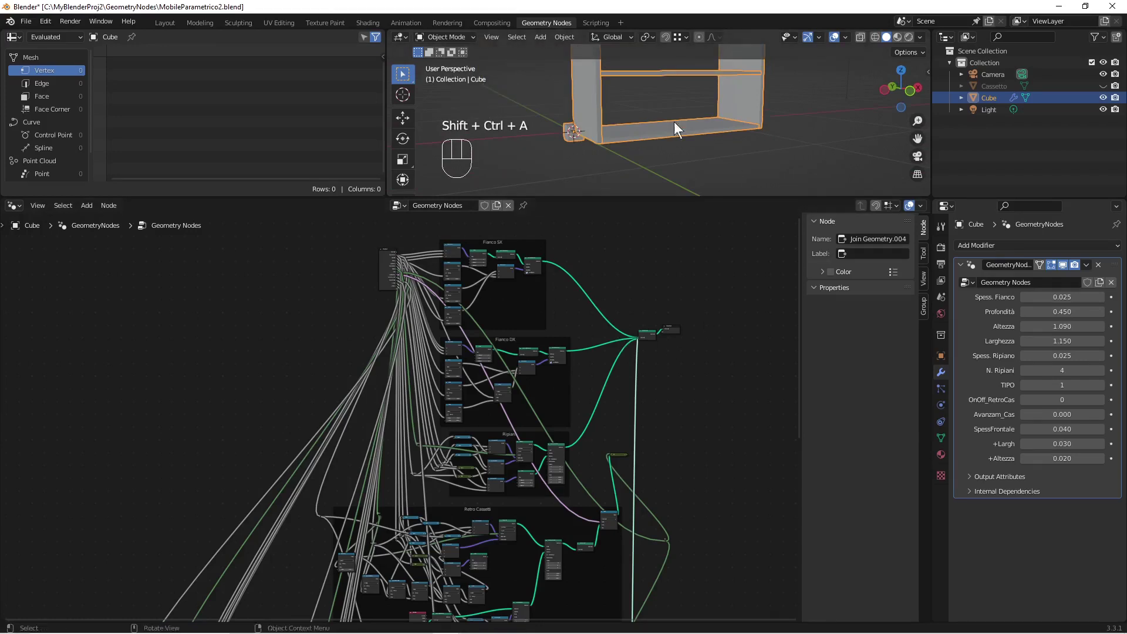
scroll(684, 138, "down", 2)
middle_click_drag(684, 138, 629, 135)
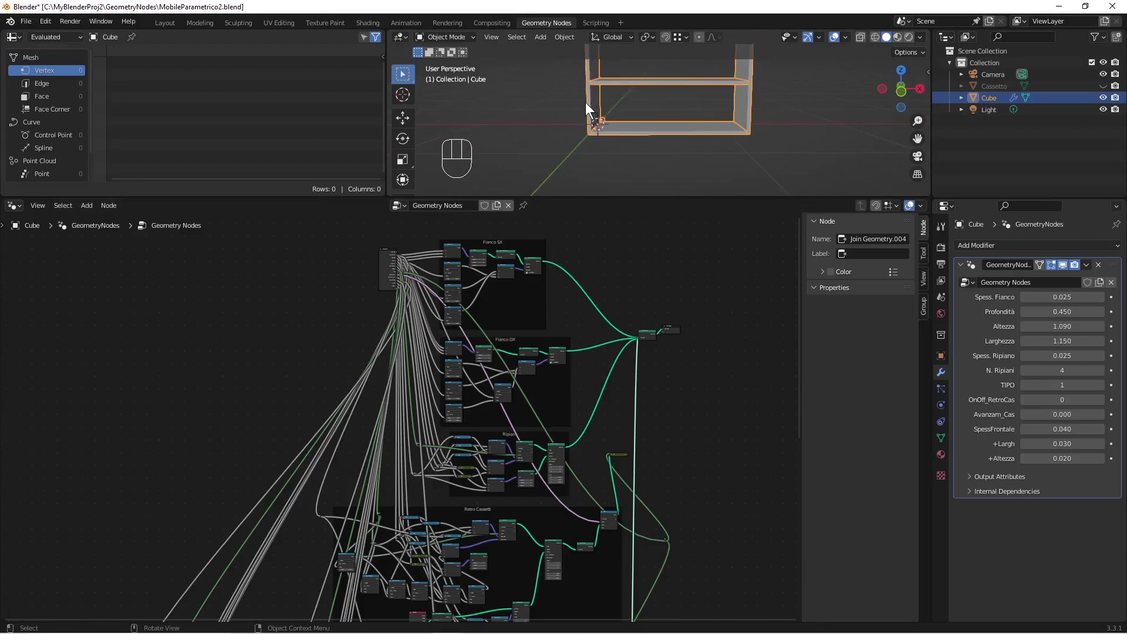
scroll(705, 97, "down", 3)
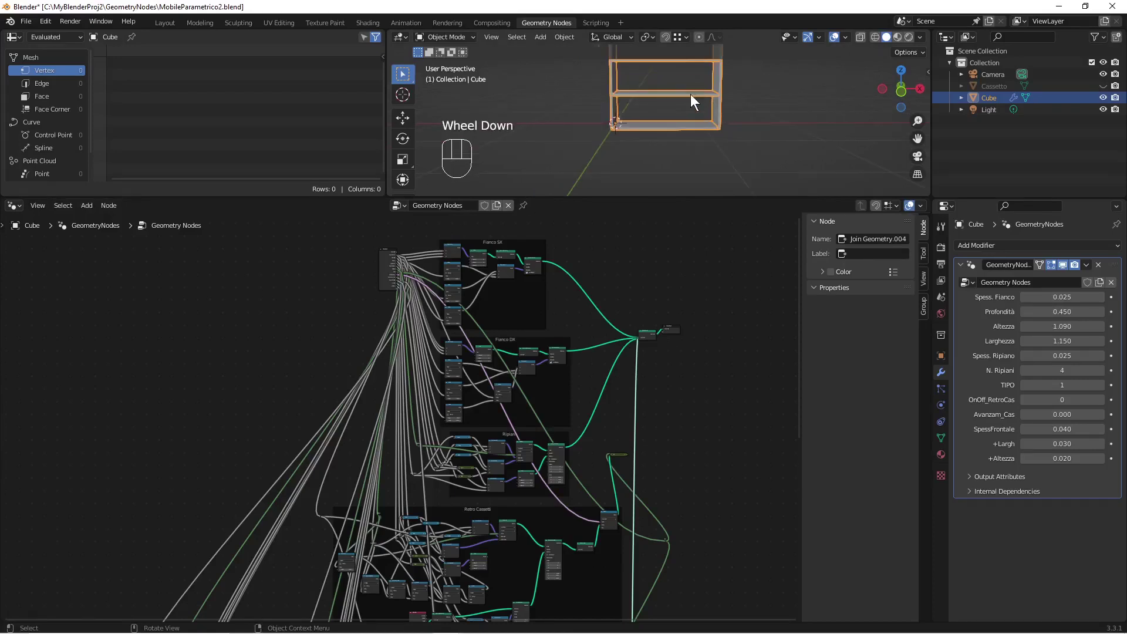
scroll(643, 150, "up", 2)
mouse_move(658, 109)
middle_mouse_down("shift")
mouse_move(643, 150)
mouse_move(649, 89)
middle_mouse_up("shift")
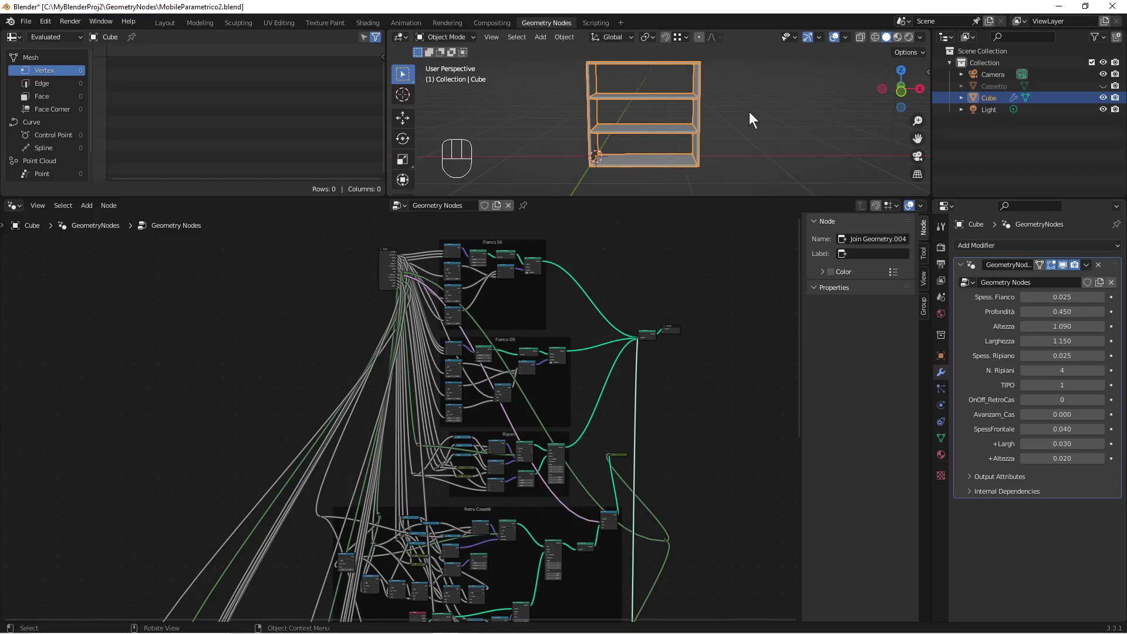
Step: Add a Reroute node feeding the Mesh Line's Count input and place it near the SpessFrontale and N.Ripiani reroutes
scroll(608, 280, "down", 1)
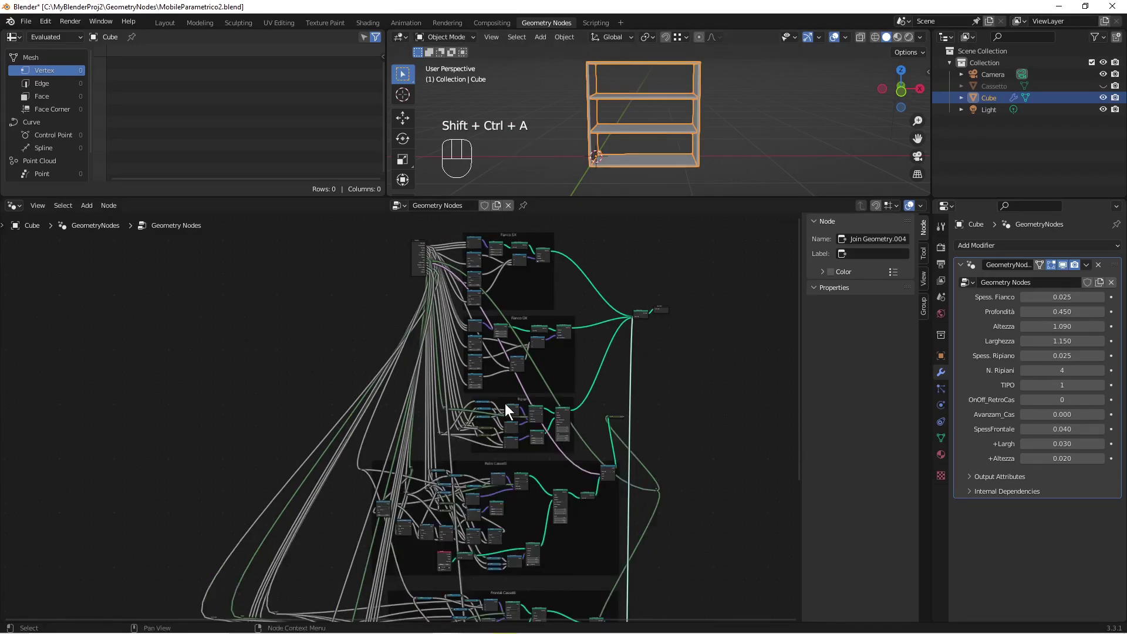
scroll(505, 403, "down", 3)
middle_click_drag(473, 425, 516, 293, "shift")
scroll(494, 418, "up", 2)
scroll(494, 418, "up", 2)
middle_click_drag(494, 417, 483, 325, "shift")
scroll(505, 352, "up", 4)
middle_click_drag(523, 373, 563, 338, "shift")
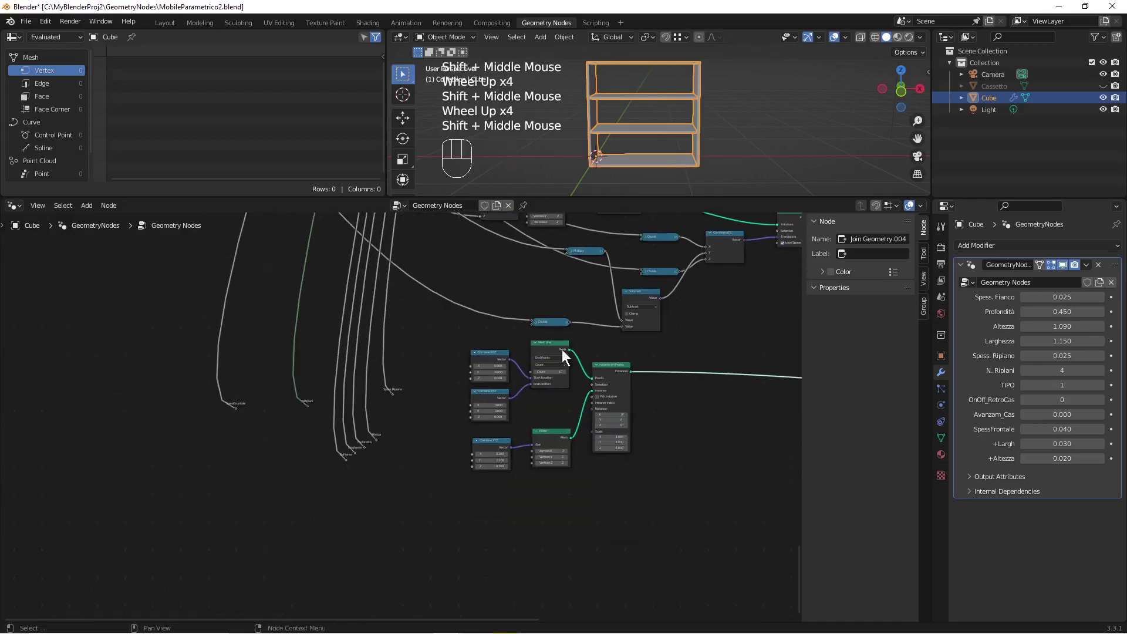
scroll(563, 338, "up", 4)
left_click_drag(662, 325, 280, 330)
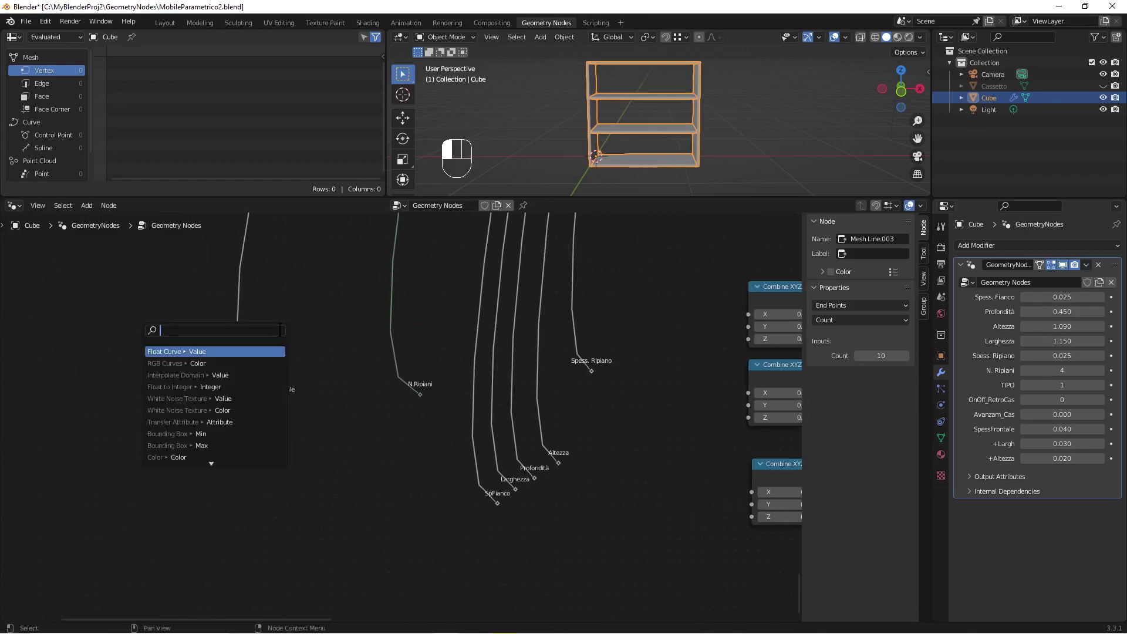
type("rerout")
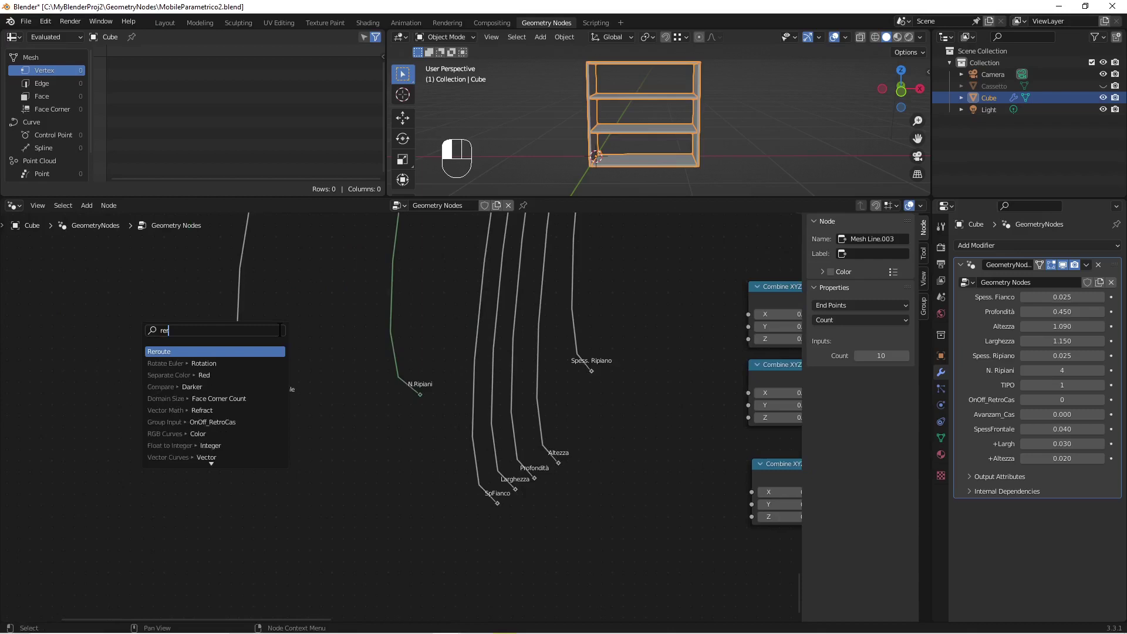
key("Return")
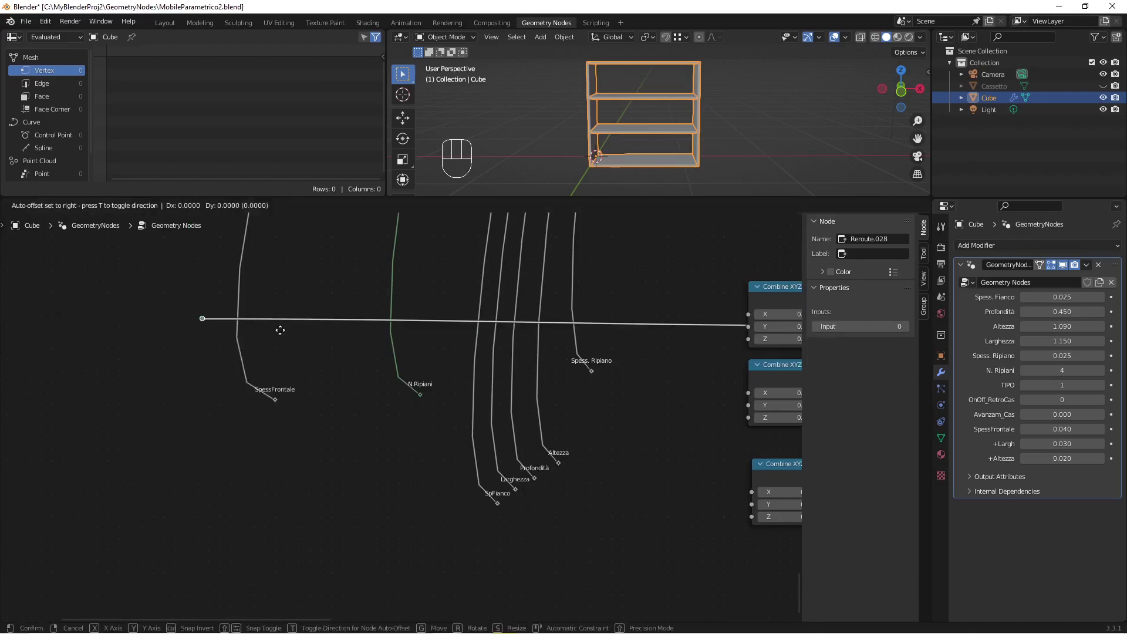
left_click(363, 342)
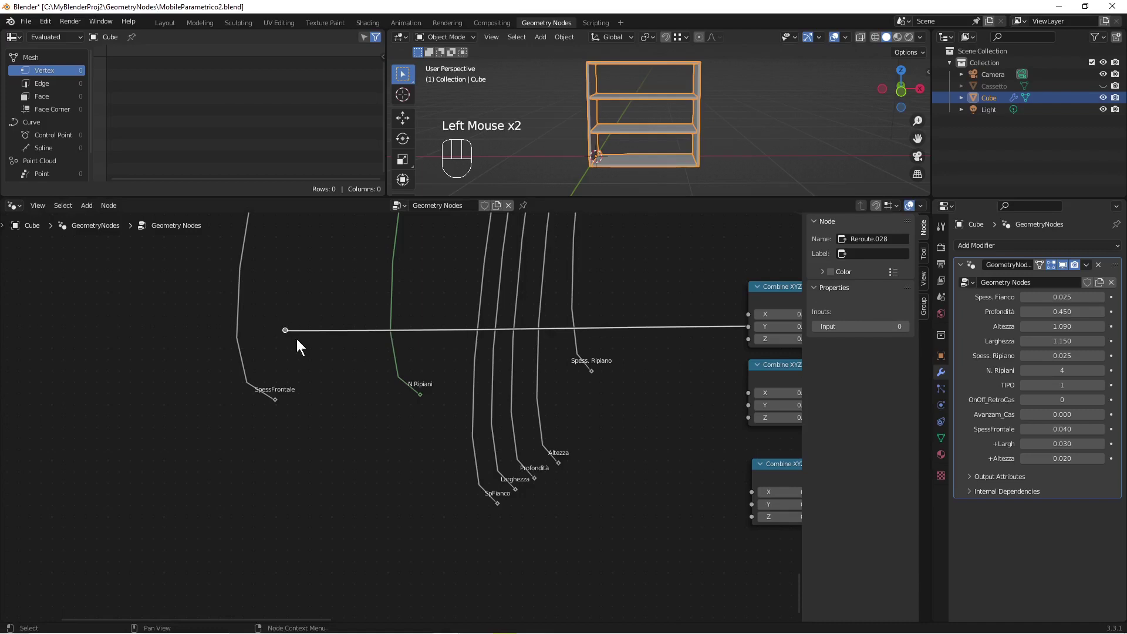
Step: Label the new Reroute node NumAnte
key("F2")
type("NumAnte")
key("Return")
Step: Link the Group Input node's empty socket to the NumAnte reroute to expose it as a modifier input
scroll(297, 339, "down", 7)
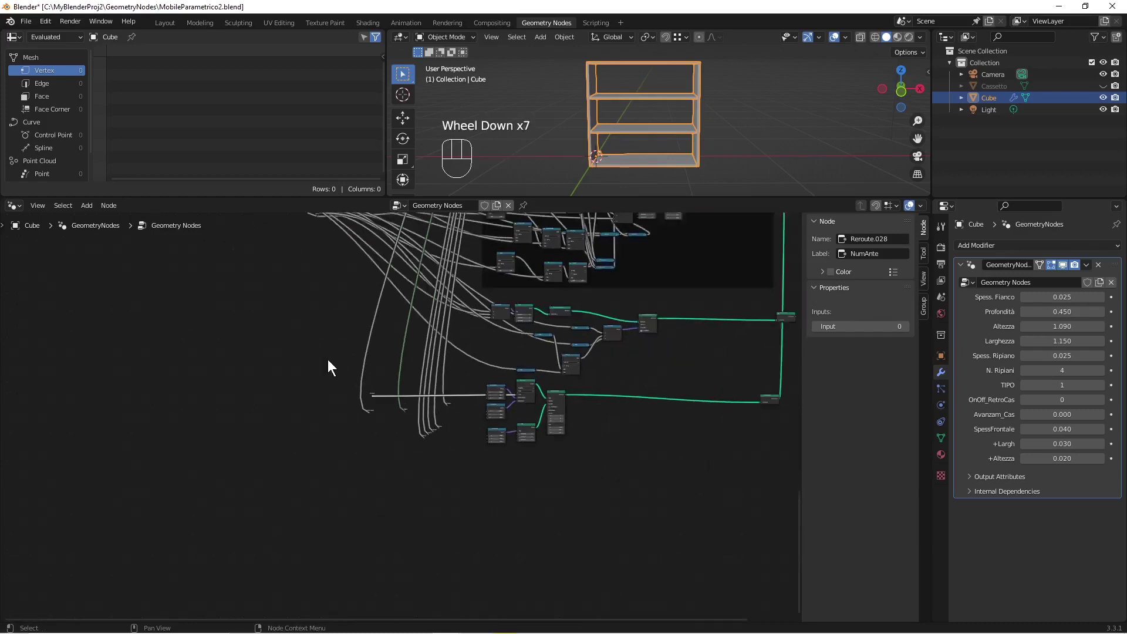
middle_click_drag(430, 289, 425, 431, "shift")
scroll(443, 392, "down", 4)
scroll(421, 435, "up", 6)
middle_click_drag(466, 349, 393, 459, "shift")
scroll(393, 459, "up", 1, "shift")
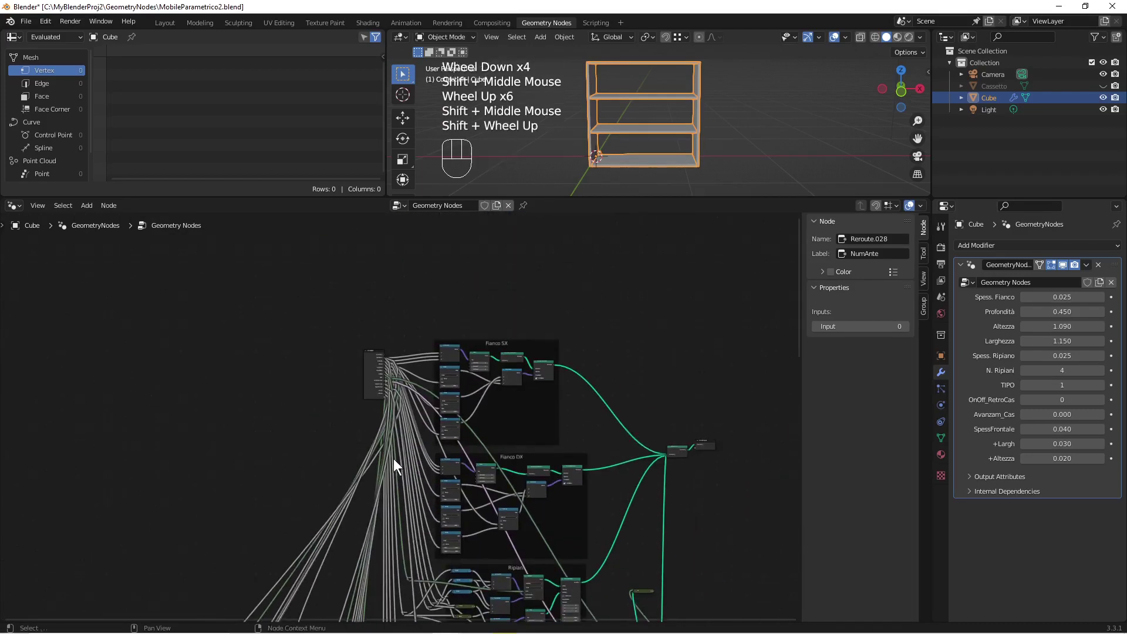
scroll(393, 459, "up", 10)
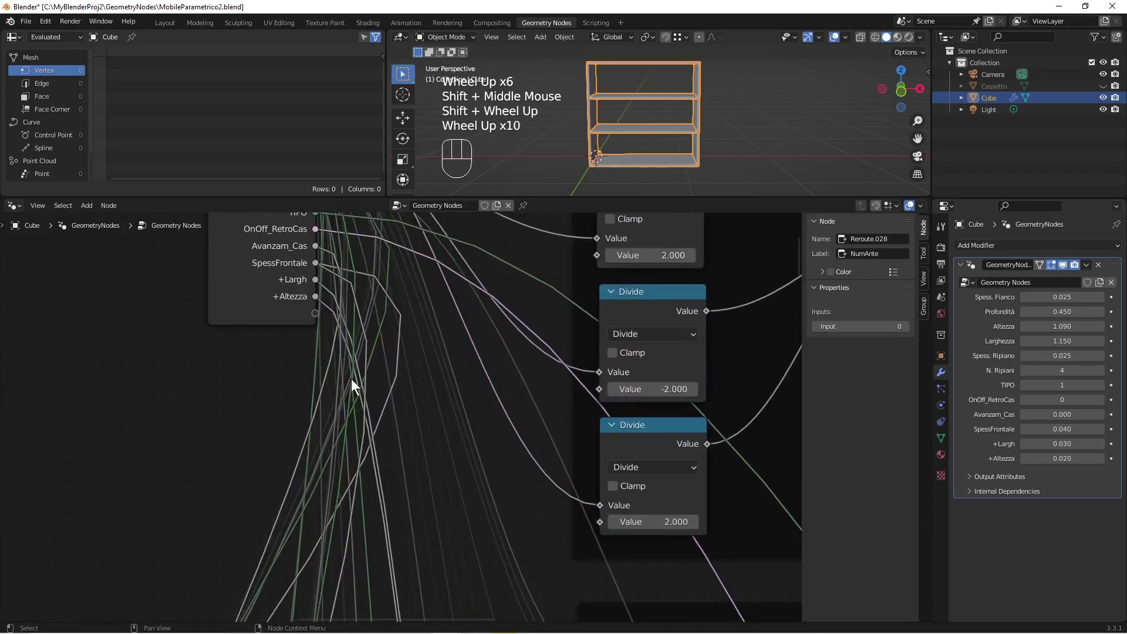
scroll(251, 317, "down", 2)
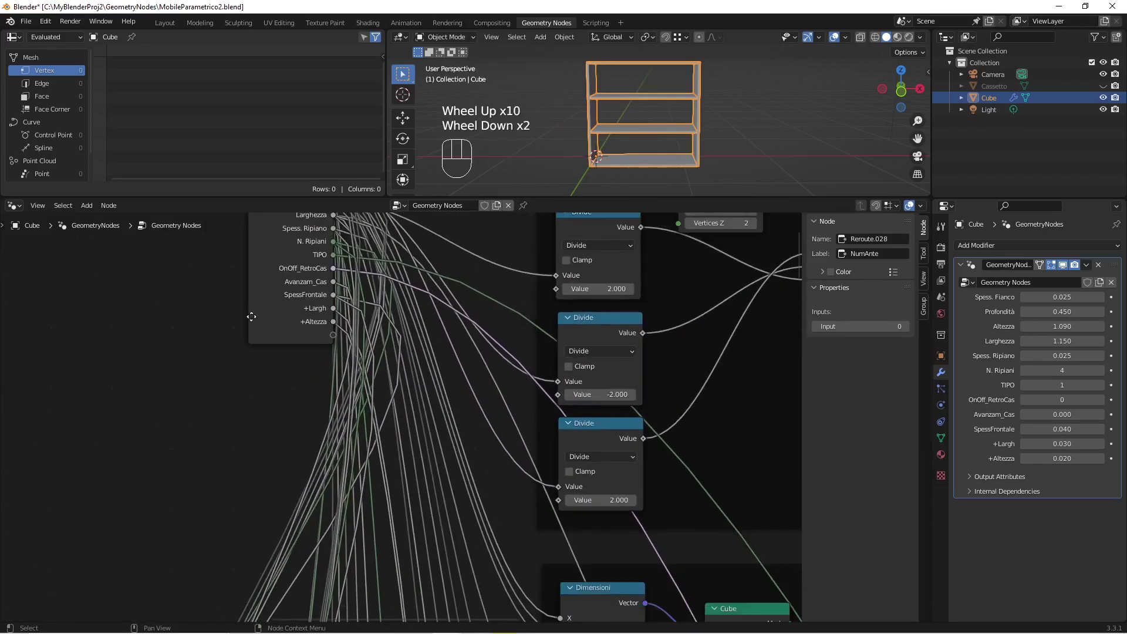
middle_click_drag(251, 316, 270, 382)
middle_click_drag(284, 434, 331, 358)
left_click_drag(336, 355, 297, 523)
left_click_drag(285, 632, 124, 355)
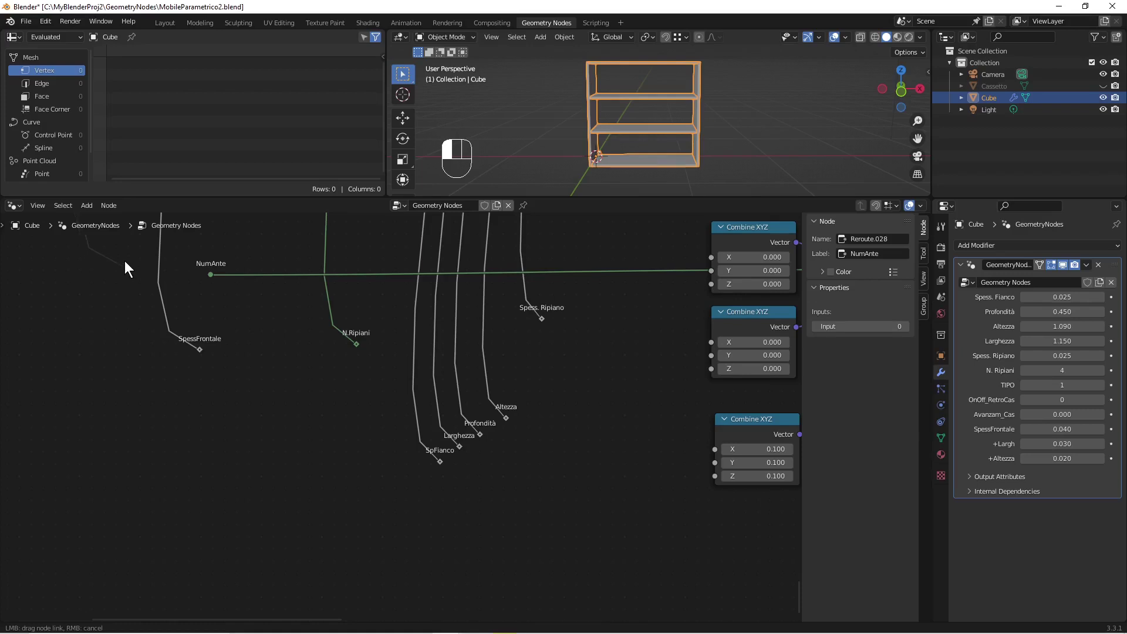
left_click_drag(174, 249, 205, 271)
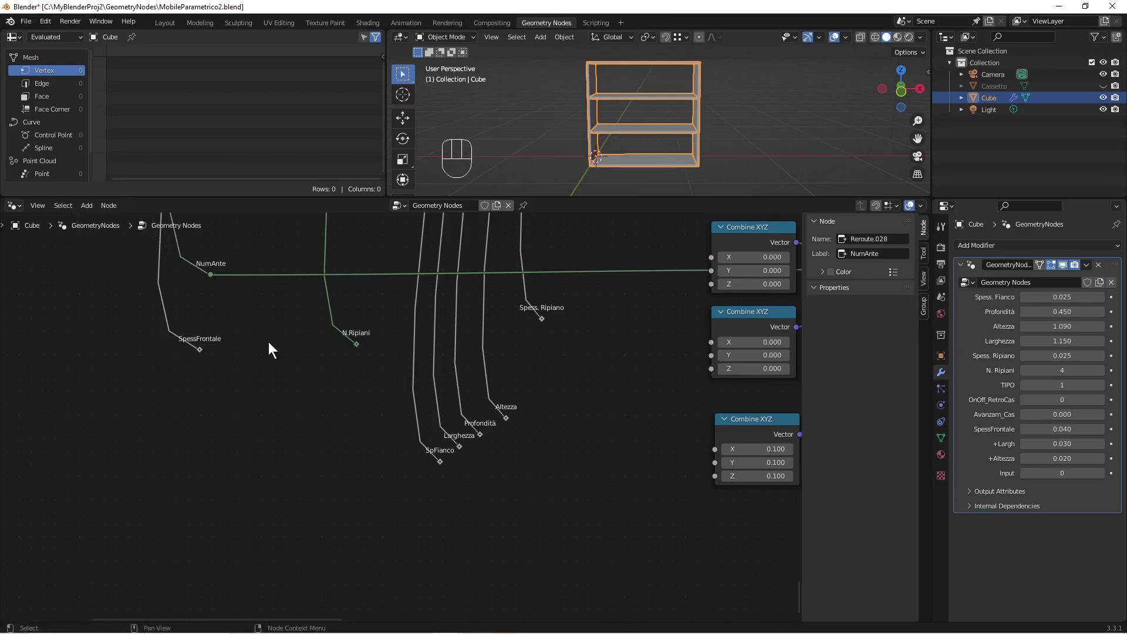
Step: Rename the new integer group input of the Geometry Nodes tree to NumAnte
scroll(269, 341, "down", 8)
scroll(299, 373, "down", 2)
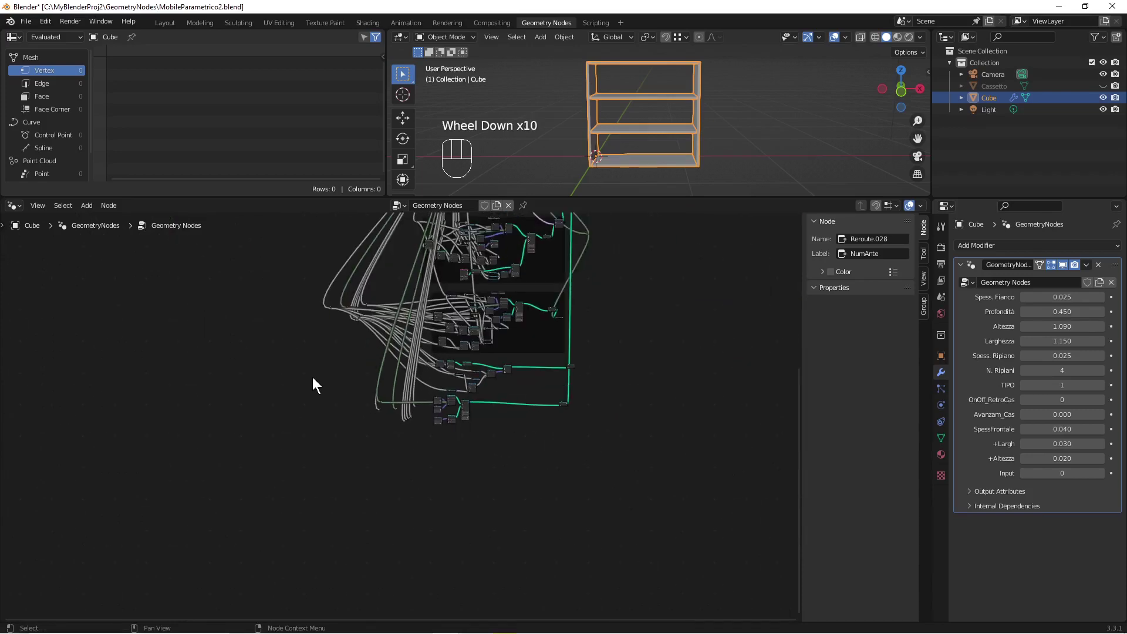
scroll(446, 440, "up", 2)
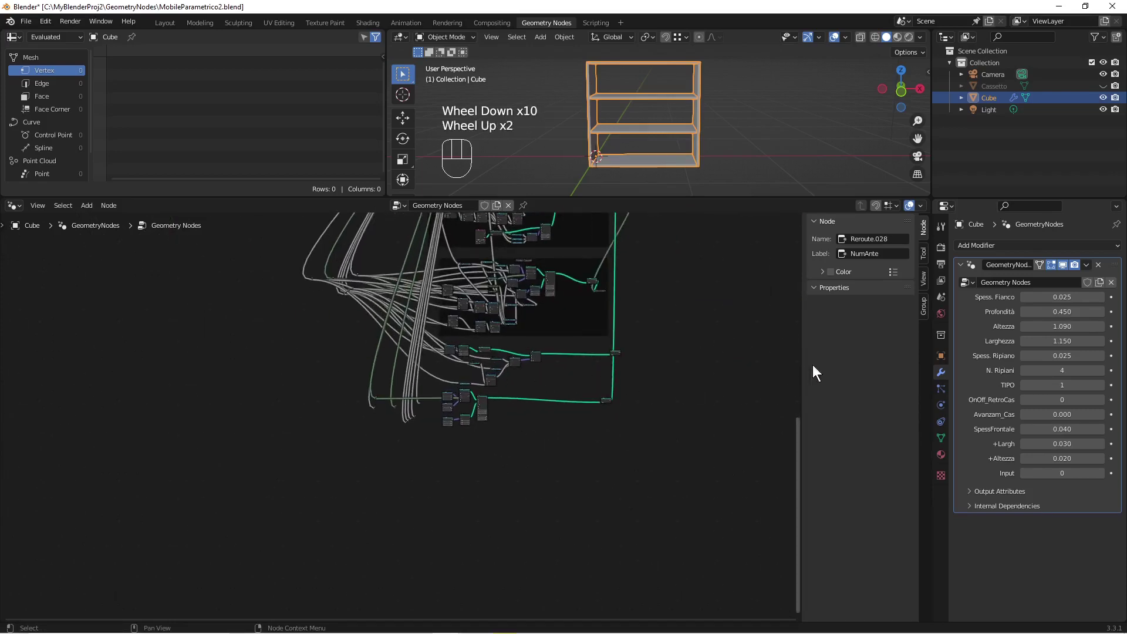
left_click(922, 251)
left_click(924, 275)
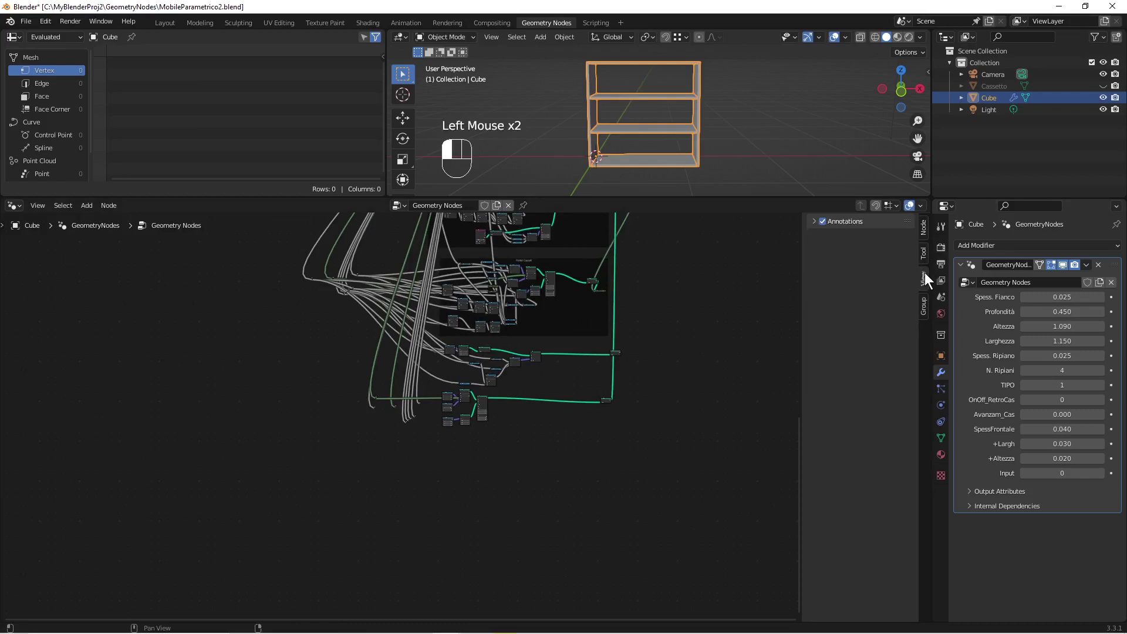
left_click(922, 305)
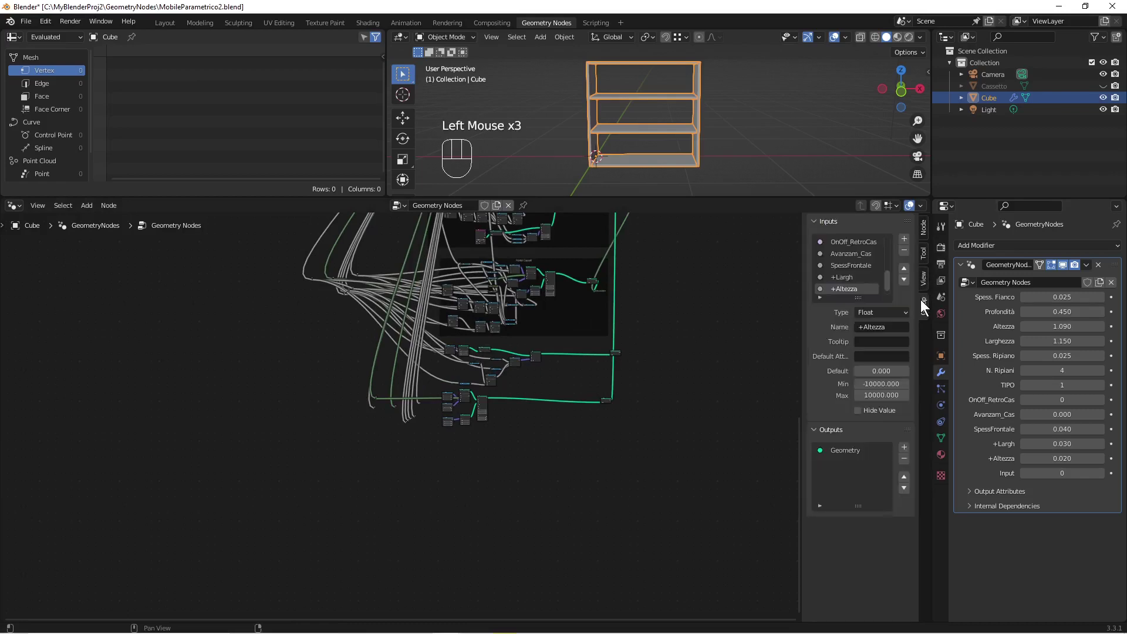
left_click(886, 286)
left_click(830, 289)
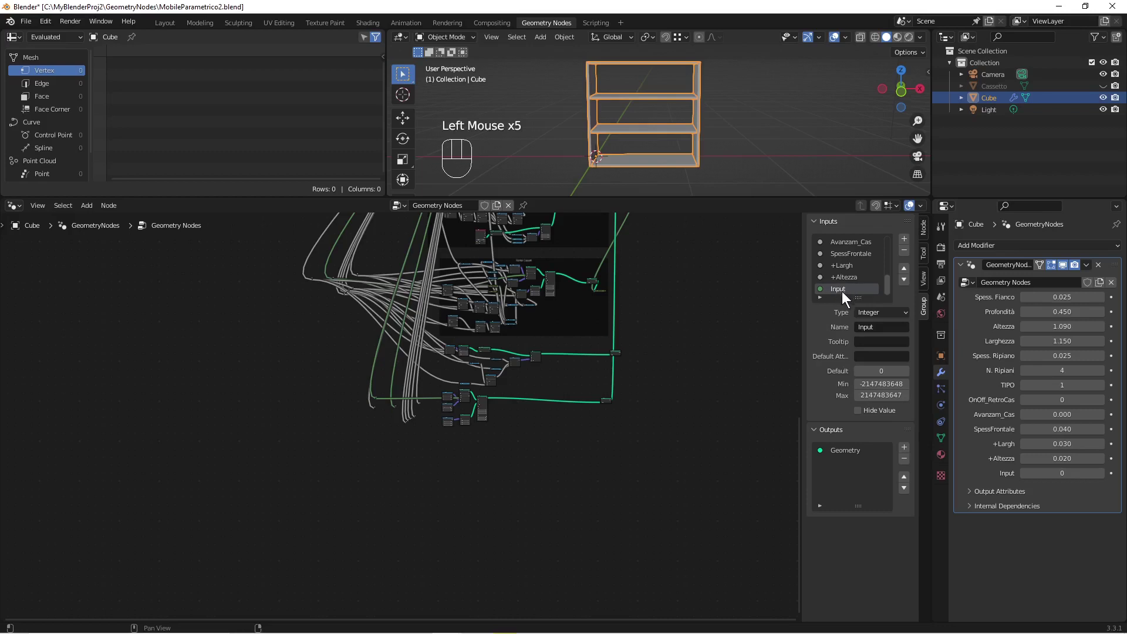
left_click(874, 327)
type("NumAnte")
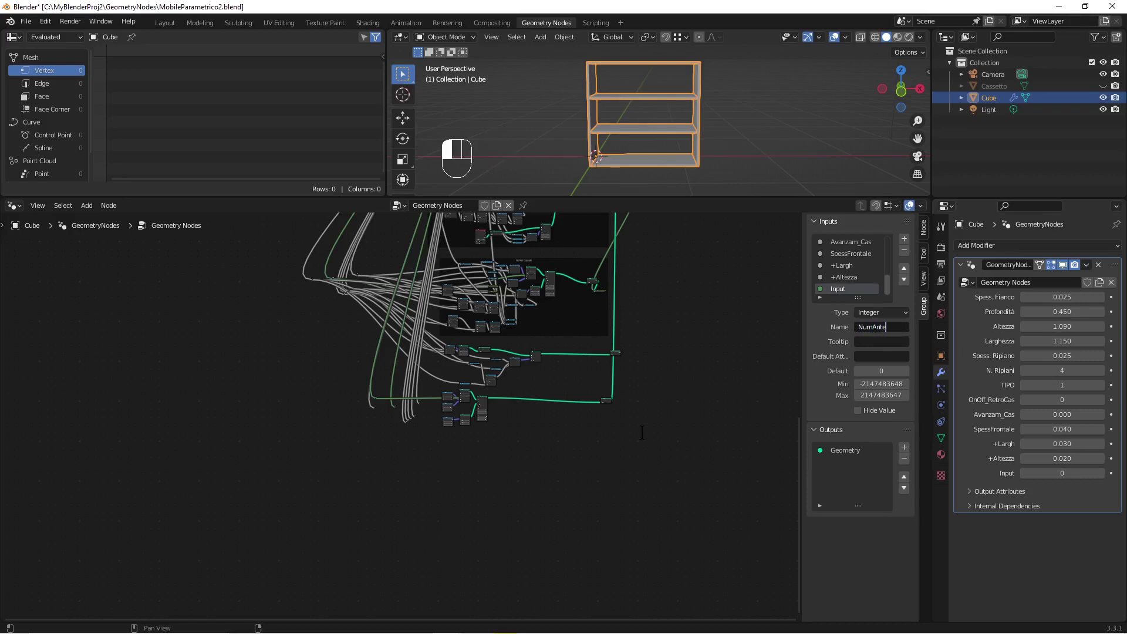
left_click(642, 432)
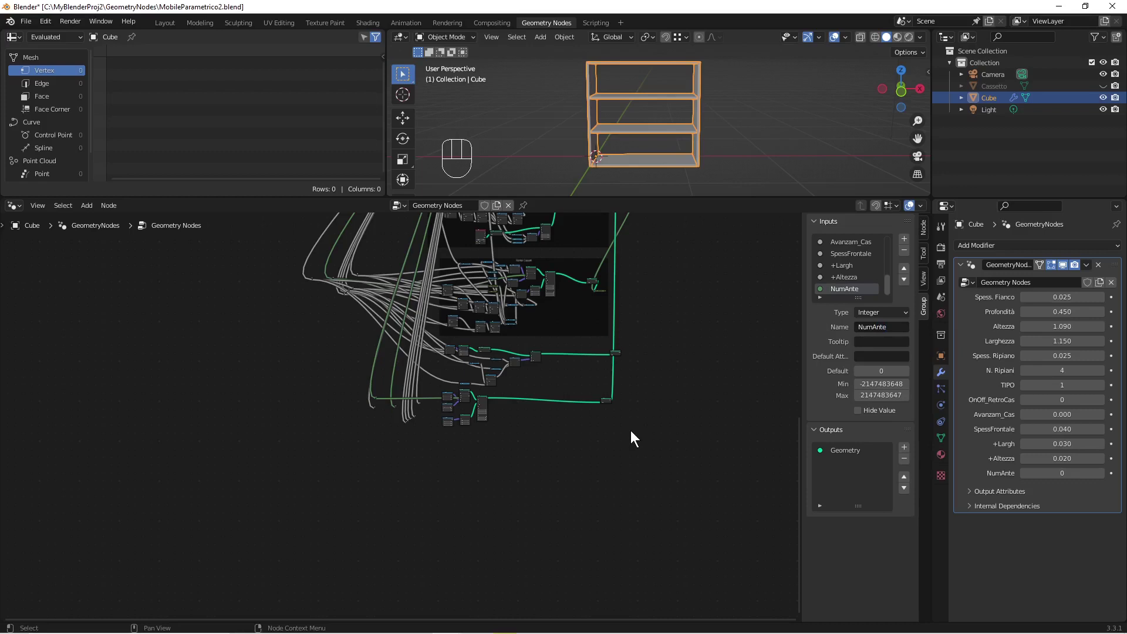
Step: Set the modifier's NumAnte value to 3
key("shift+alt")
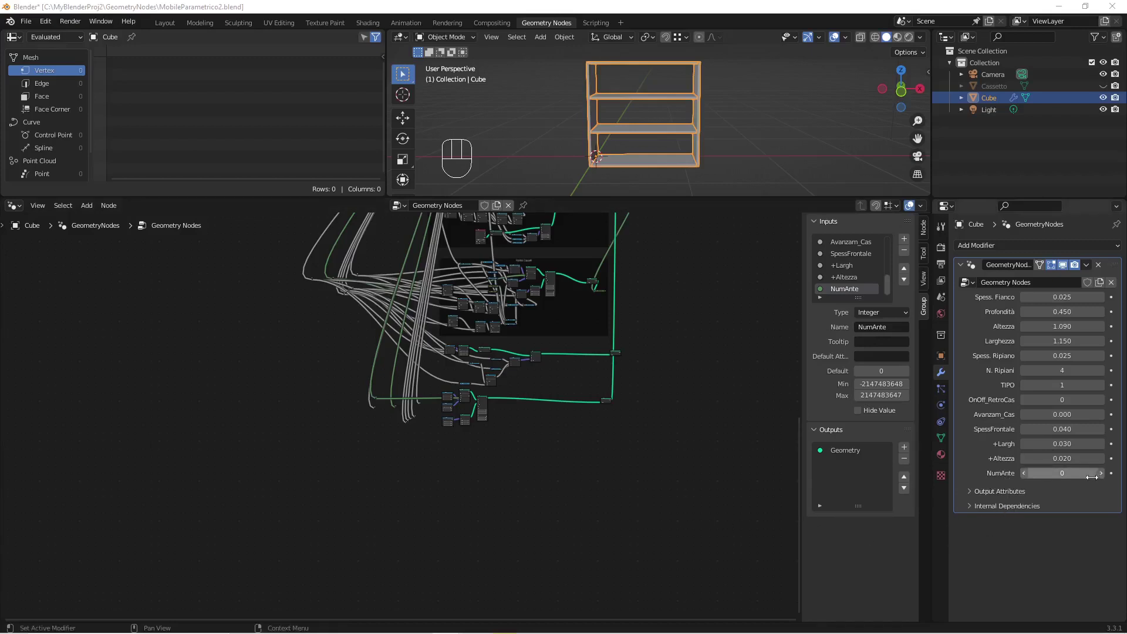
left_click(1102, 473)
left_click(1102, 473)
left_click(1102, 473)
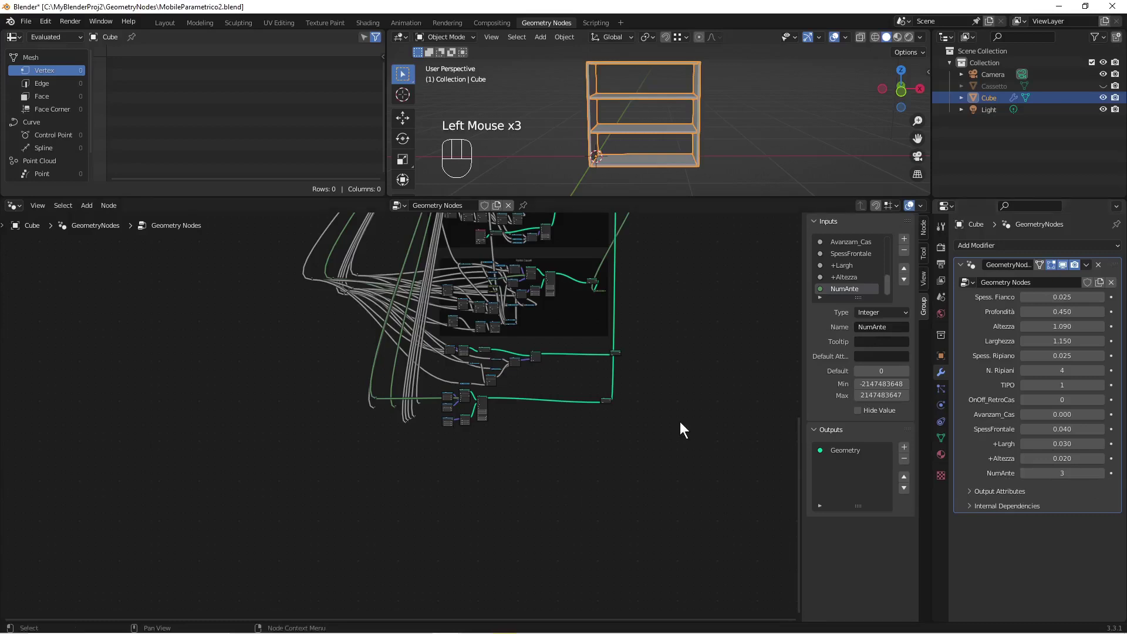
Step: Link the Mesh Line's Mesh output to the same downstream node that receives the Instance on Points output
scroll(653, 411, "down", 2)
middle_click_drag(648, 386, 538, 319, "shift")
scroll(581, 468, "up", 6)
scroll(527, 385, "up", 3)
scroll(527, 385, "up", 1)
scroll(508, 367, "up", 2)
scroll(509, 369, "up", 2)
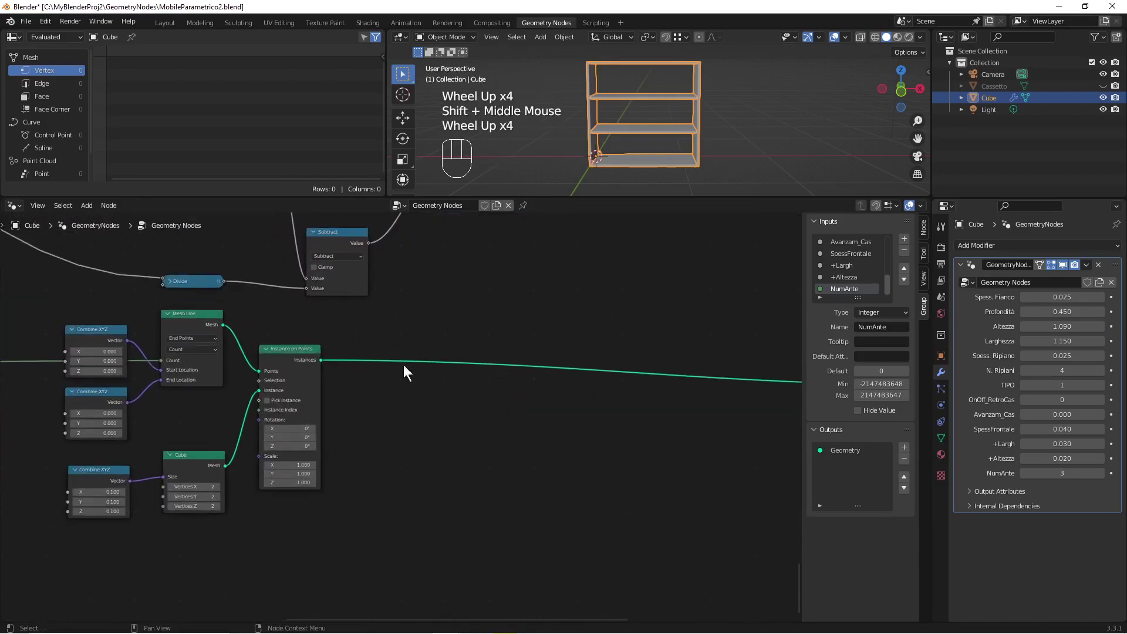
left_click_drag(223, 325, 635, 385)
Step: Display the 3D view in wireframe and view the cabinet at an angle
scroll(498, 402, "down", 3)
scroll(463, 402, "down", 1, "shift")
middle_click_drag(452, 404, 570, 495, "shift")
left_click(874, 37)
middle_click_drag(849, 72, 746, 126)
Step: Duplicate the collapsed Divide node above the Mesh Line and place the copy between the Altezza reroute and the Combine XYZ nodes
scroll(354, 428, "up", 2)
middle_click_drag(219, 429, 389, 475, "shift")
scroll(390, 475, "up", 2)
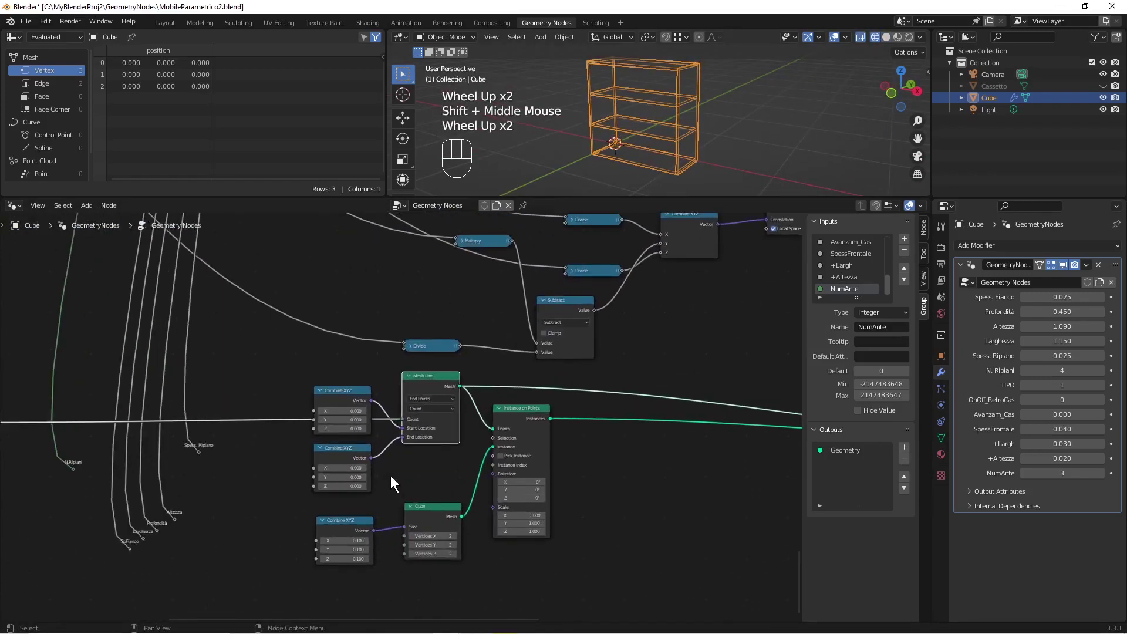
scroll(390, 475, "up", 1)
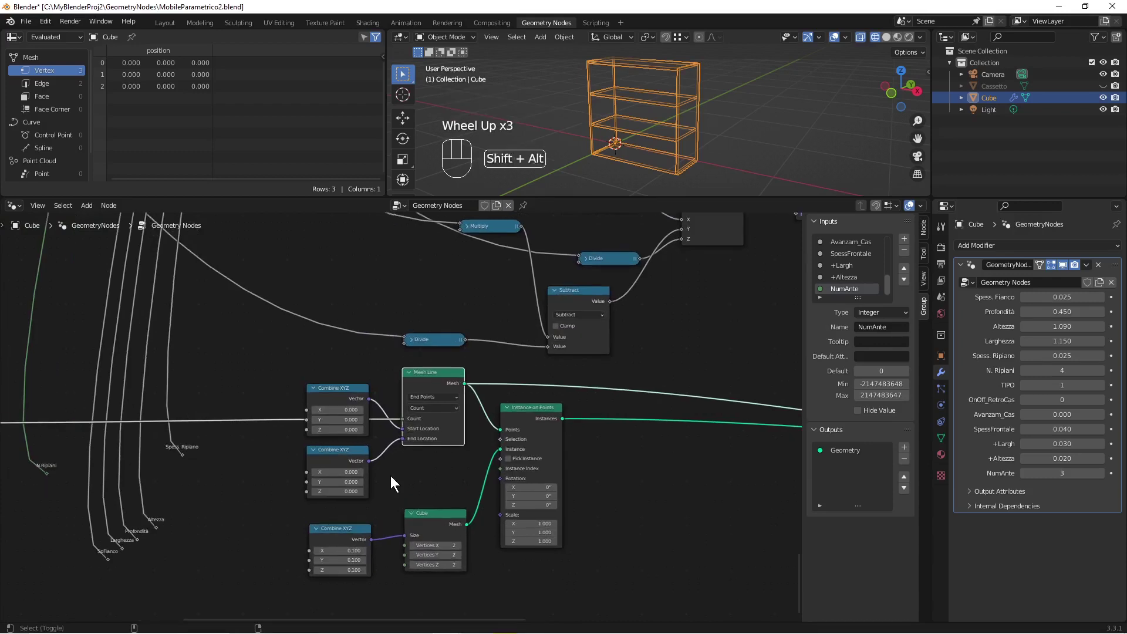
left_click(375, 422, "ctrl+shift")
left_click(424, 342, "ctrl+shift")
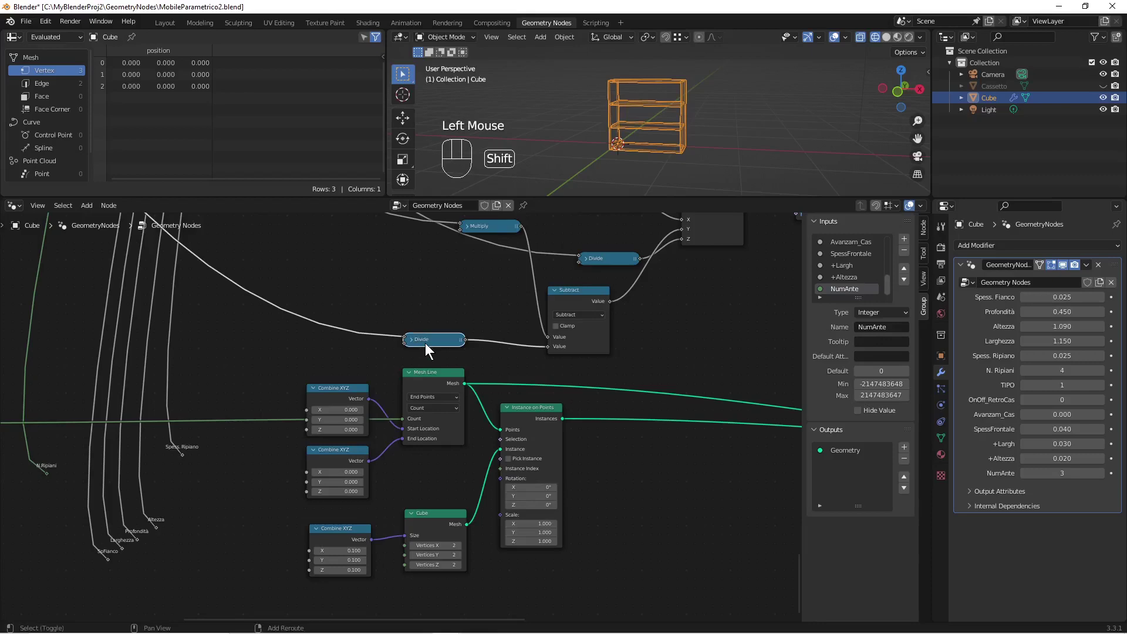
key("shift+d")
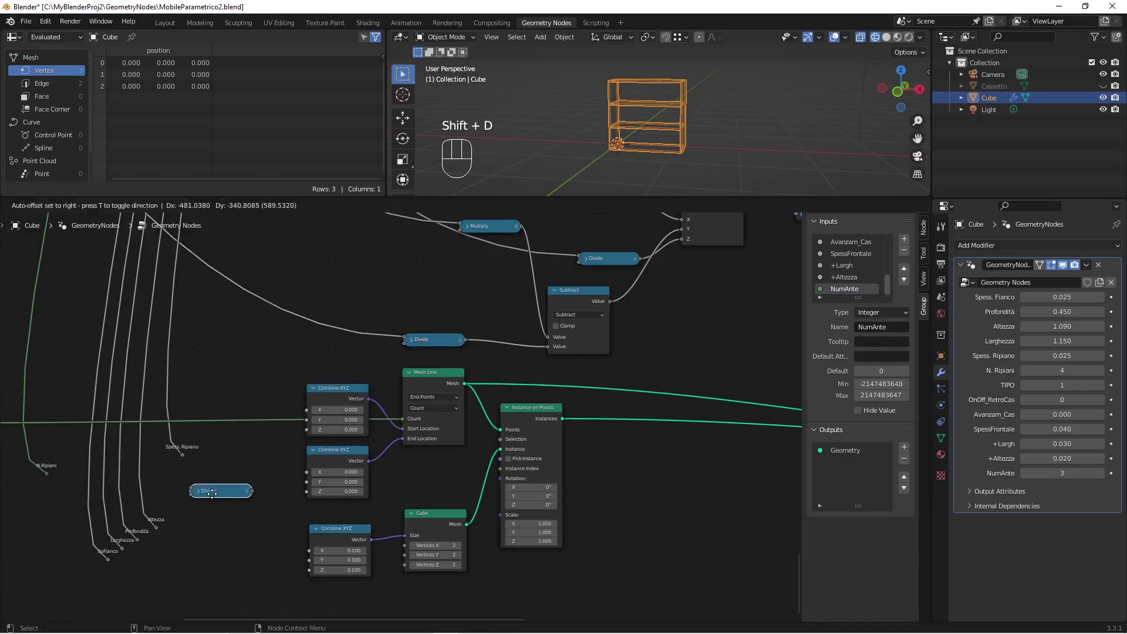
left_click(212, 498)
scroll(161, 551, "up", 2)
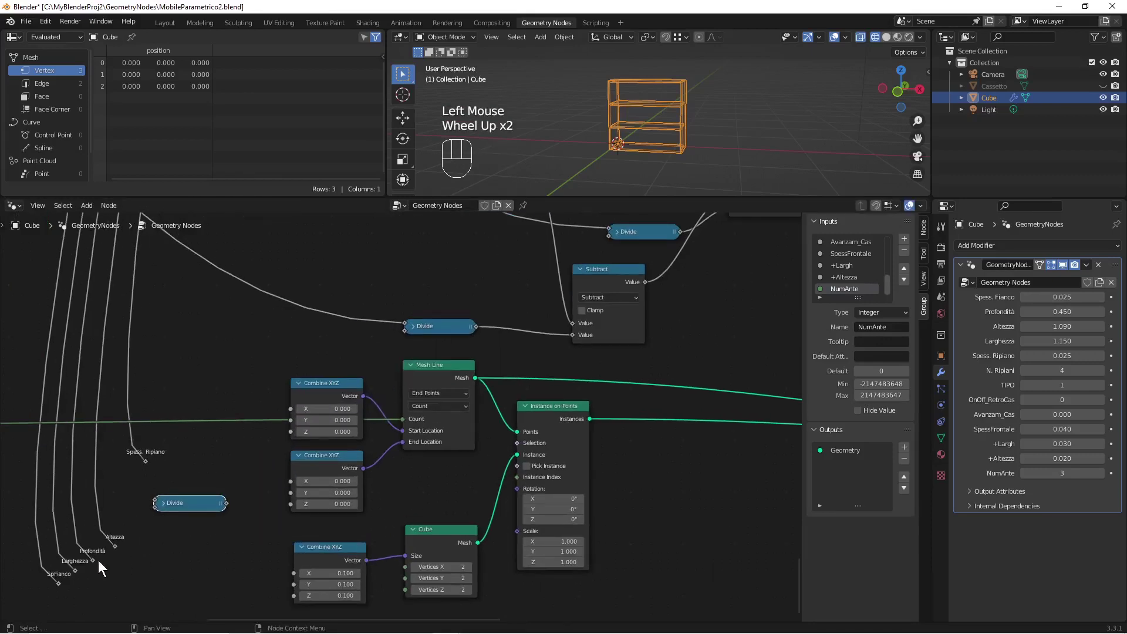
Step: Divide Larghezza by NumAnte with the copied Divide node, branching NumAnte from a new reroute on the Count link, and collapse the node
left_click_drag(75, 569, 167, 501)
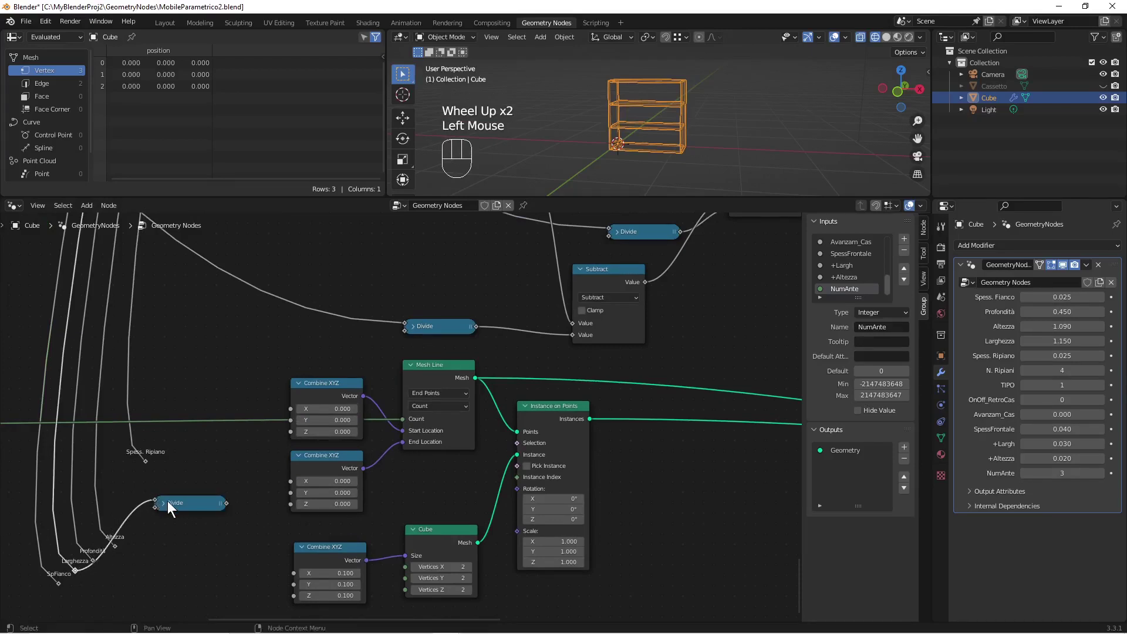
right_click_drag(185, 407, 195, 450, "shift")
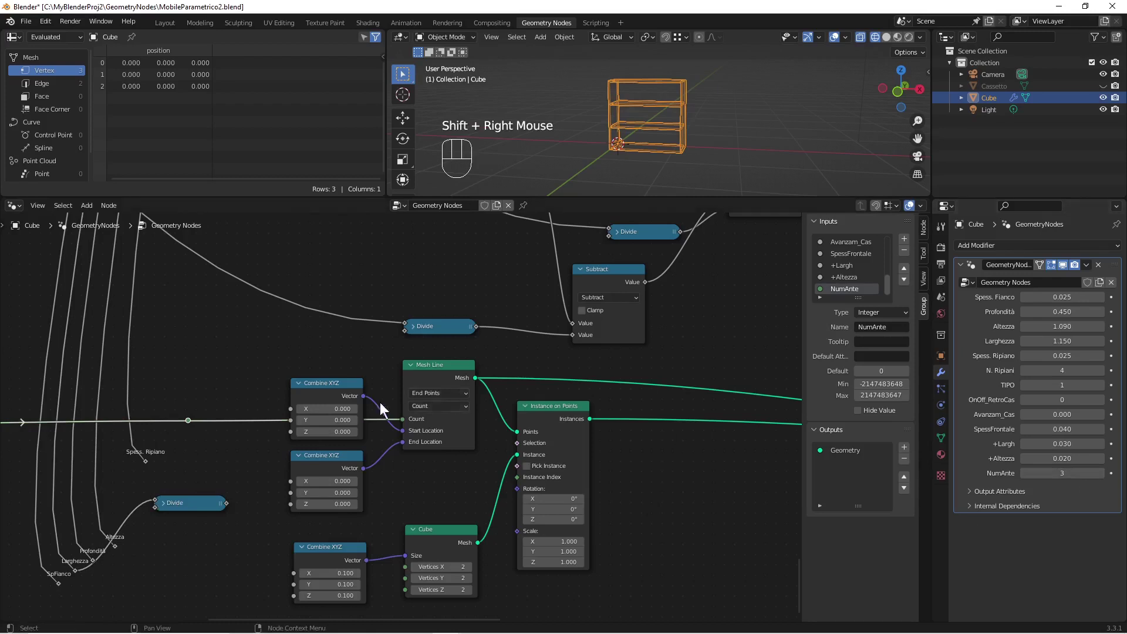
left_click_drag(187, 422, 231, 467)
left_click(164, 502)
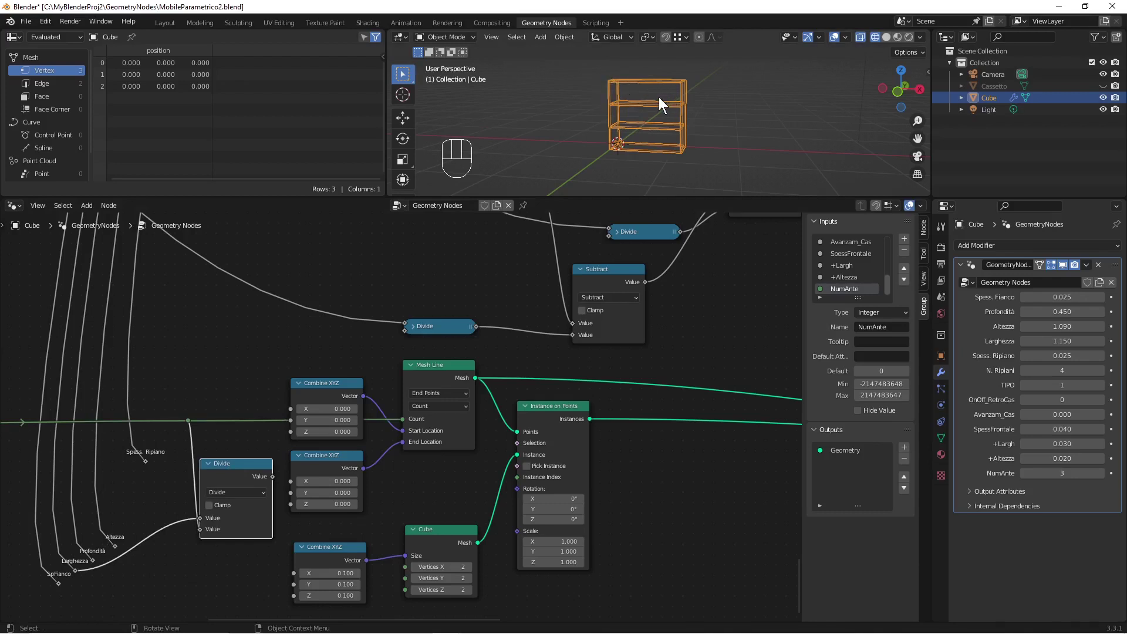
key("ctrl+shift+a")
left_click(231, 469)
left_click(208, 463)
left_click_drag(219, 464, 207, 447)
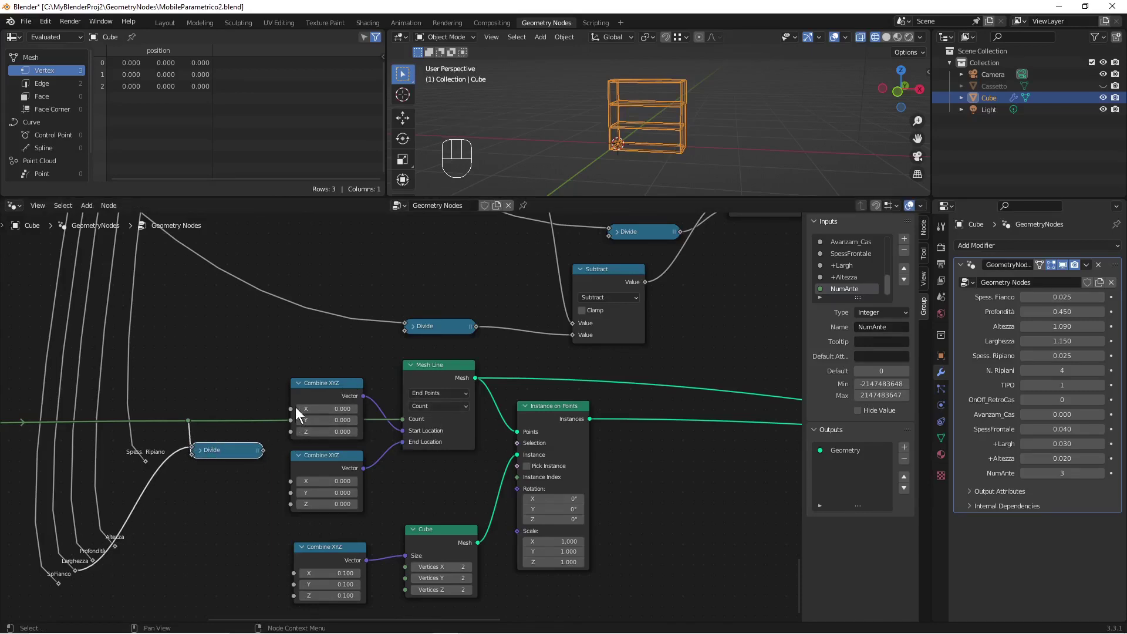
left_click_drag(232, 448, 235, 443)
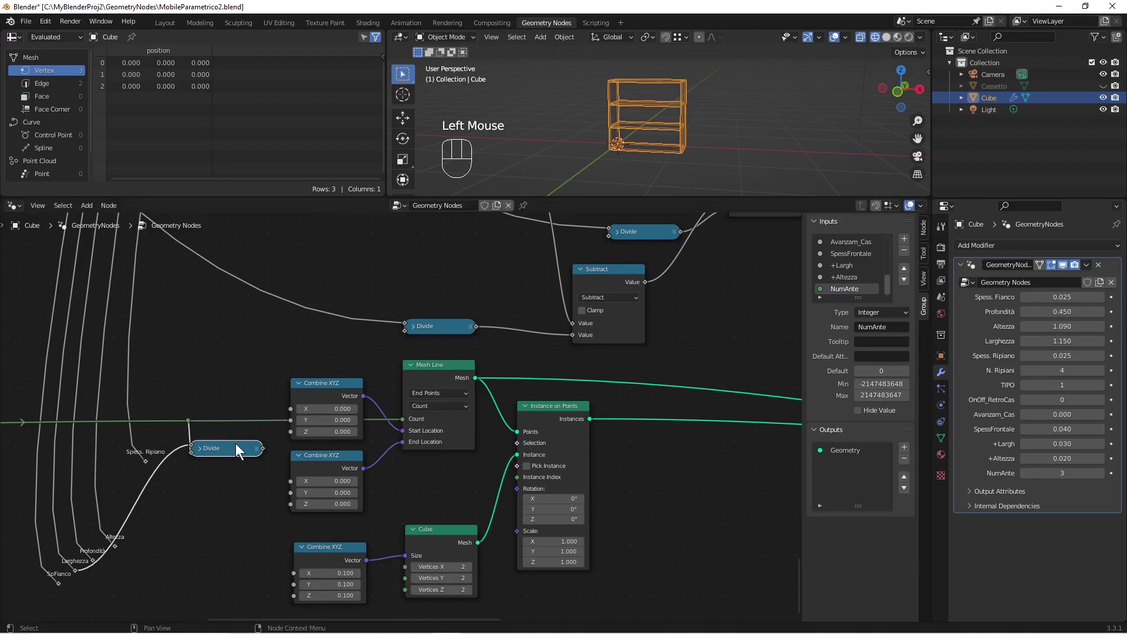
Step: Duplicate the Larghezza Divide node above the Combine XYZ nodes, with 2 as its second value, and collapse the copy
right_click(237, 445)
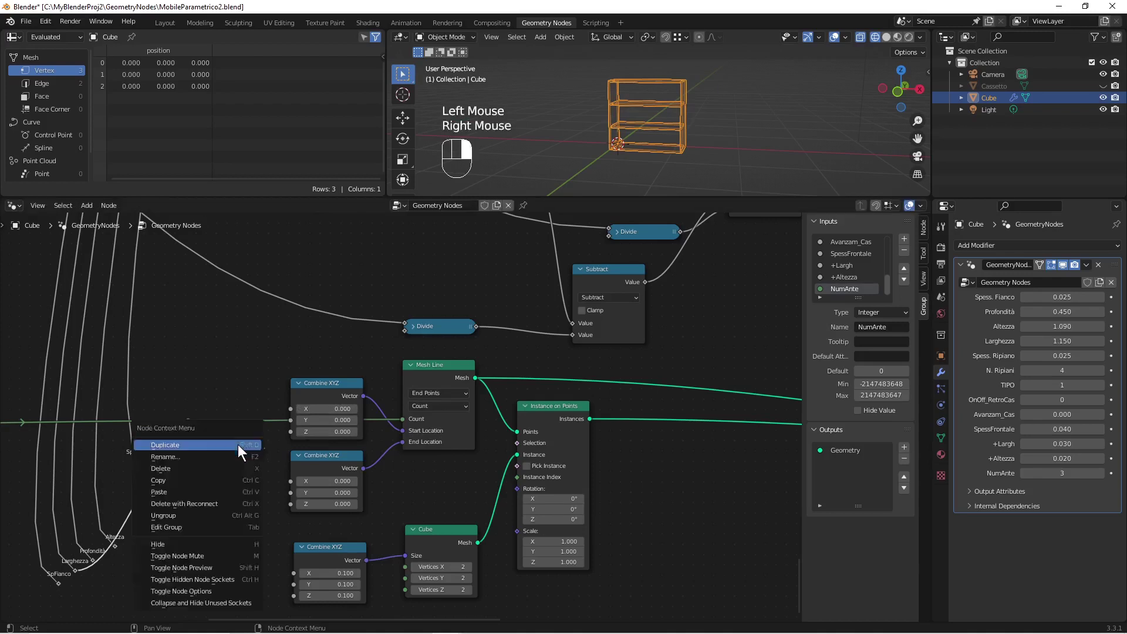
left_click(238, 445)
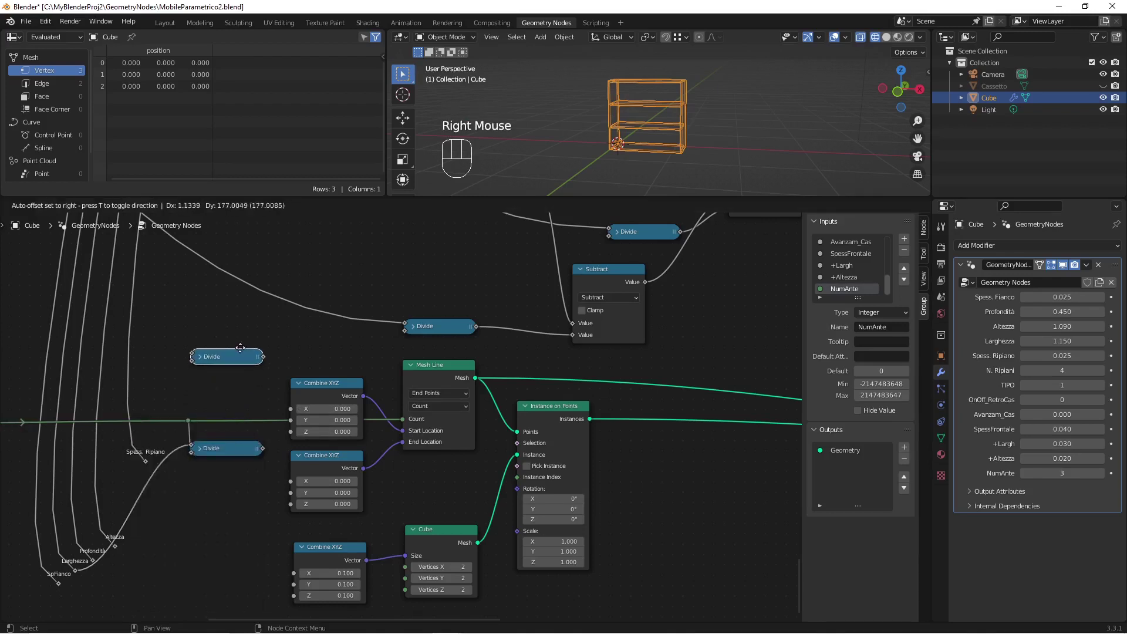
left_click(212, 330)
left_click(212, 324)
left_click(238, 390)
key("Return")
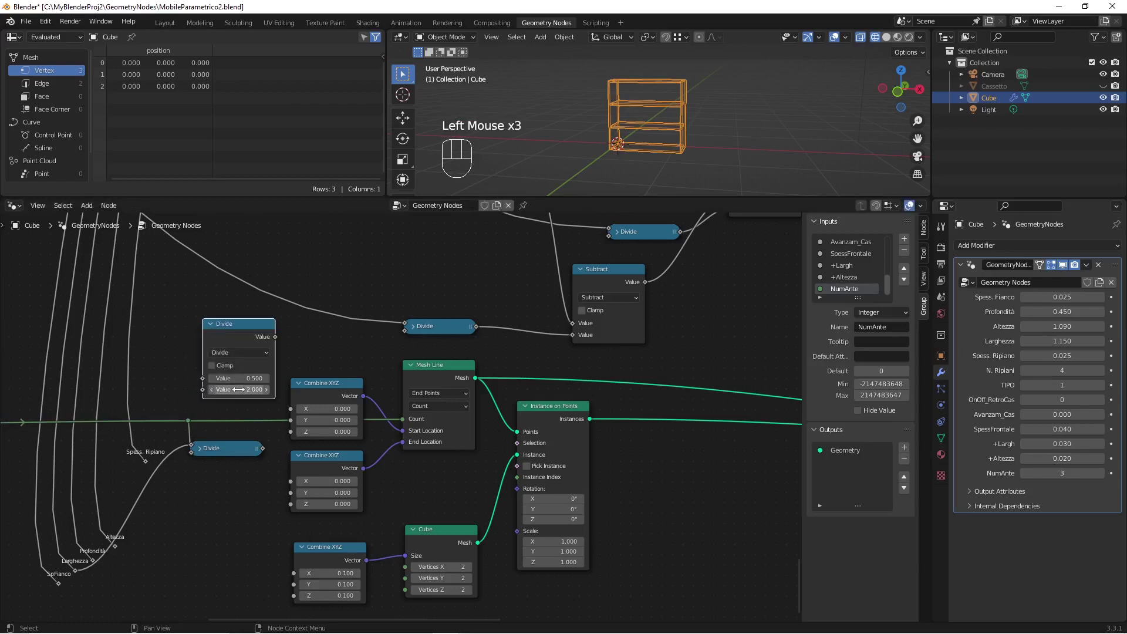
left_click(238, 328)
left_click(220, 320)
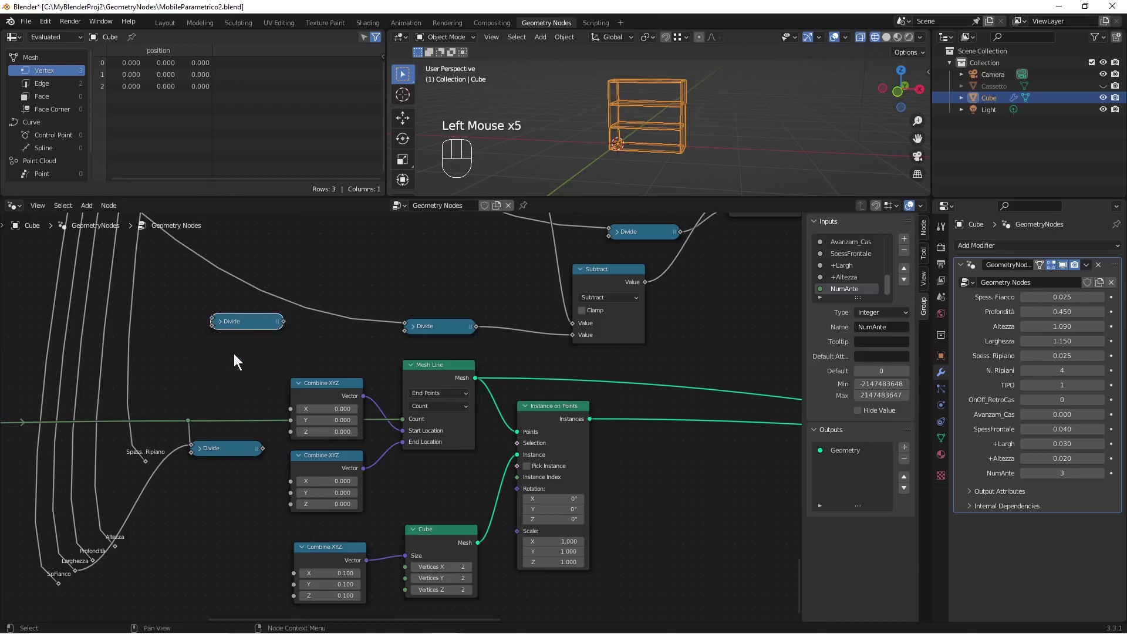
Step: Feed the Larghezza/NumAnte result into the second Divide node and link its output to the start-location Combine XYZ's X input
left_click_drag(262, 448, 199, 354)
left_click(221, 321)
left_click(225, 320)
left_click_drag(284, 354, 287, 408)
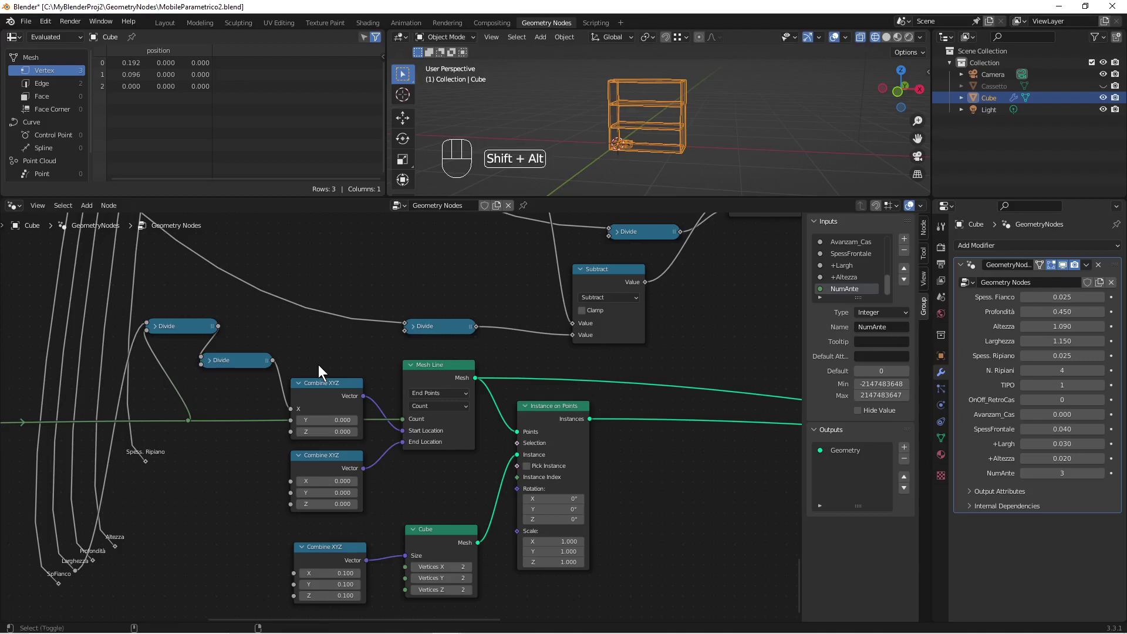
Step: Duplicate the divide-by-2 node near the Altezza reroute and link Altezza to its first value
key("shift+ctrl+a")
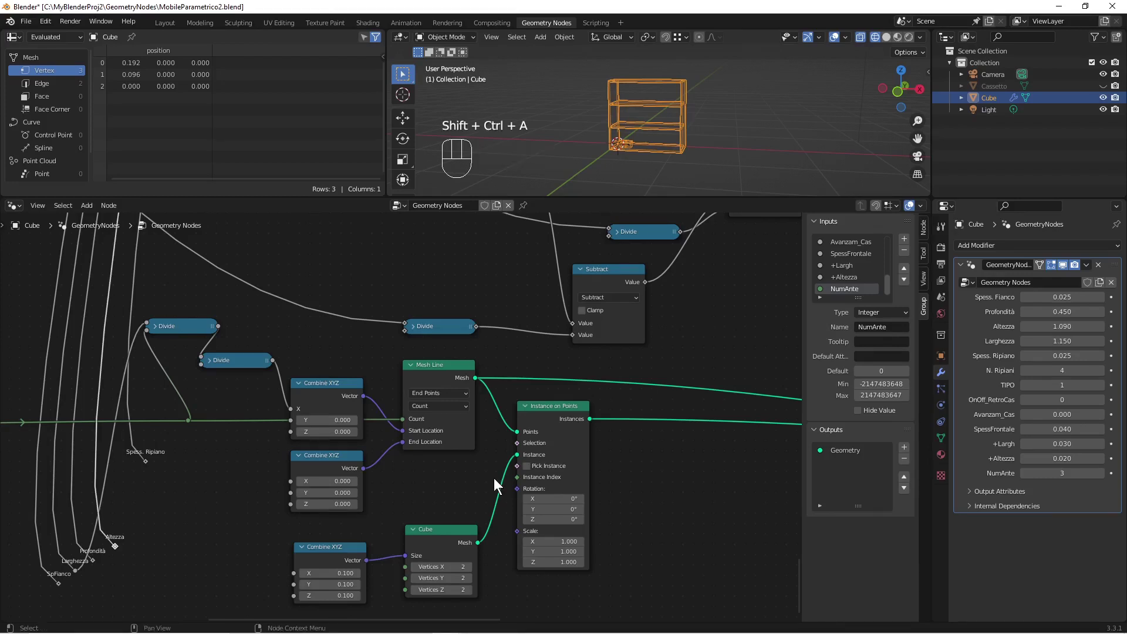
left_click(227, 365)
right_click(227, 365)
left_click(227, 365)
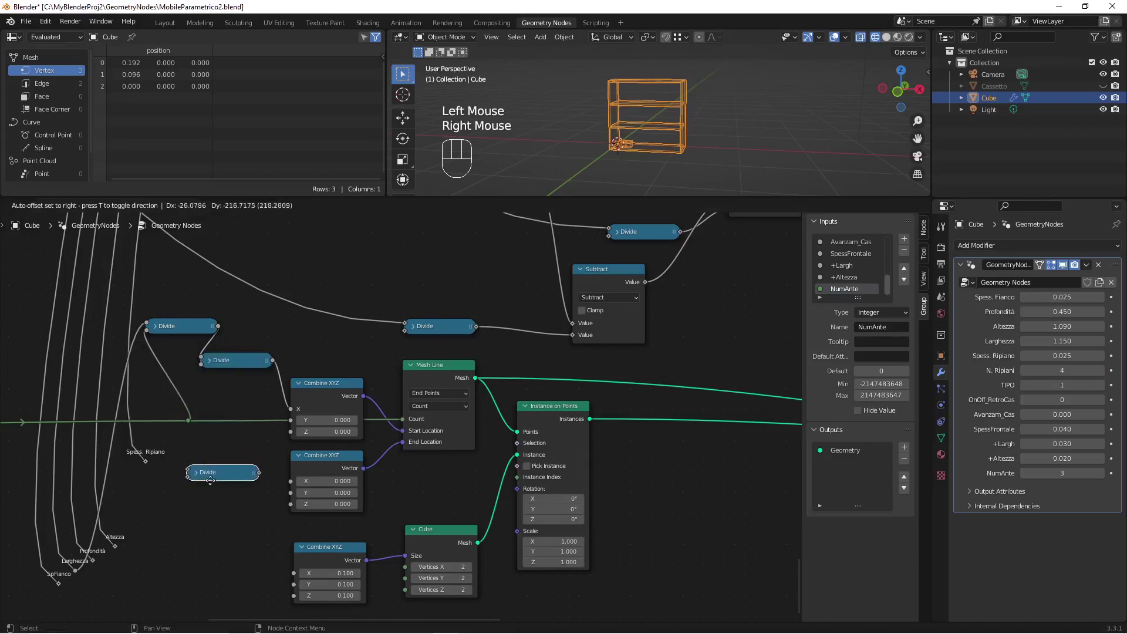
left_click(182, 500)
left_click(118, 547)
left_click_drag(117, 547, 154, 491)
left_click(166, 496)
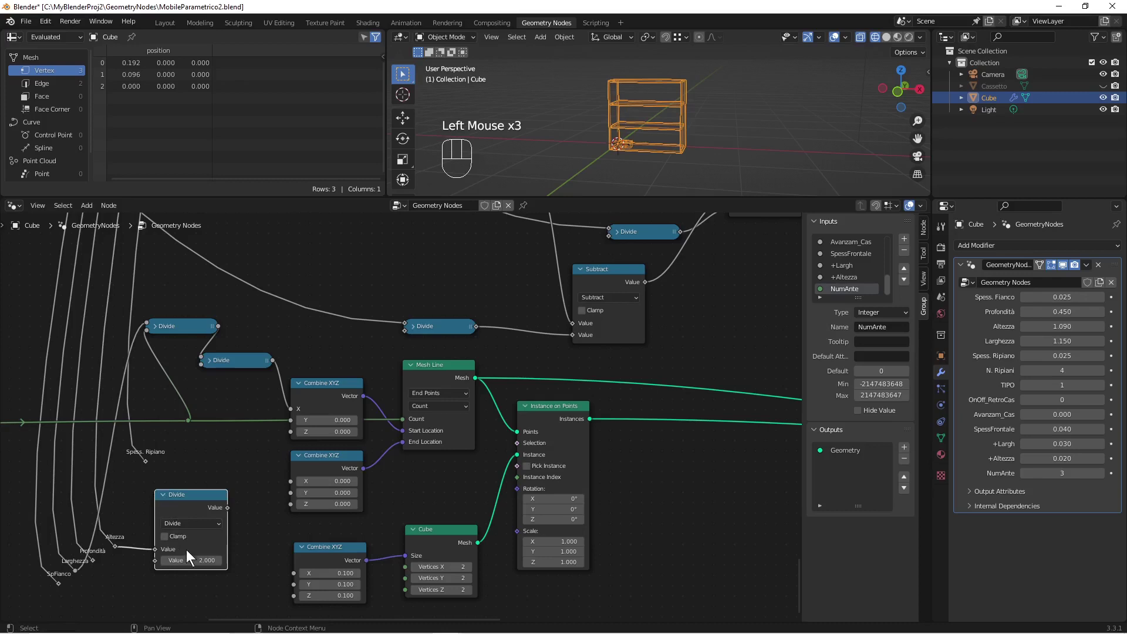
left_click(163, 495)
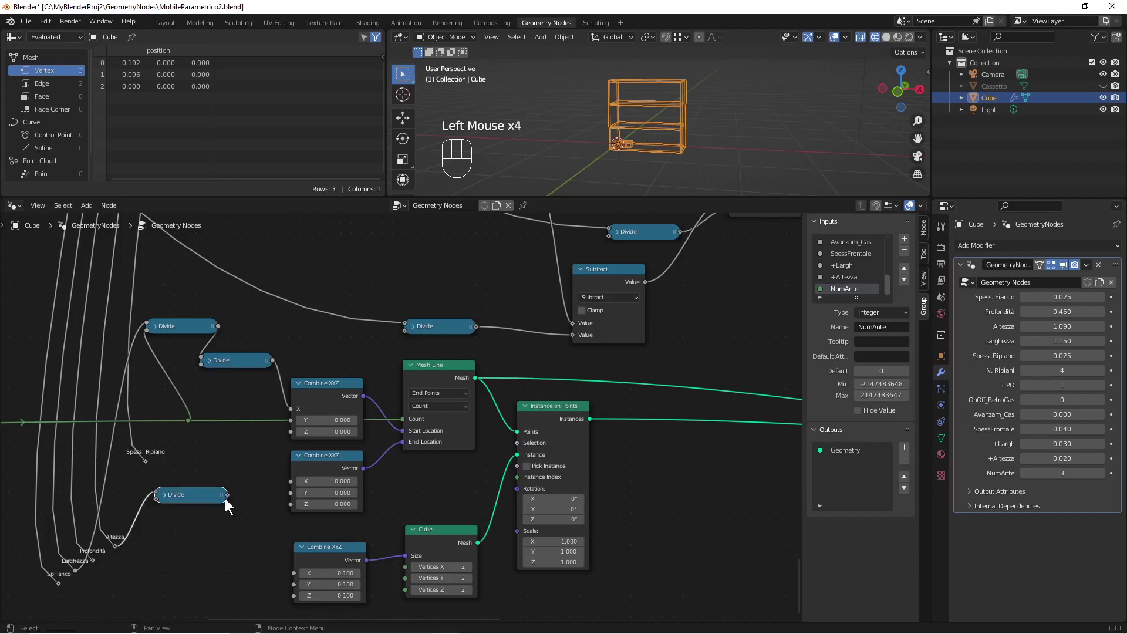
Step: Link the halved Altezza value to the Z inputs of both the start-location and end-location Combine XYZ nodes
left_click_drag(229, 495, 291, 431)
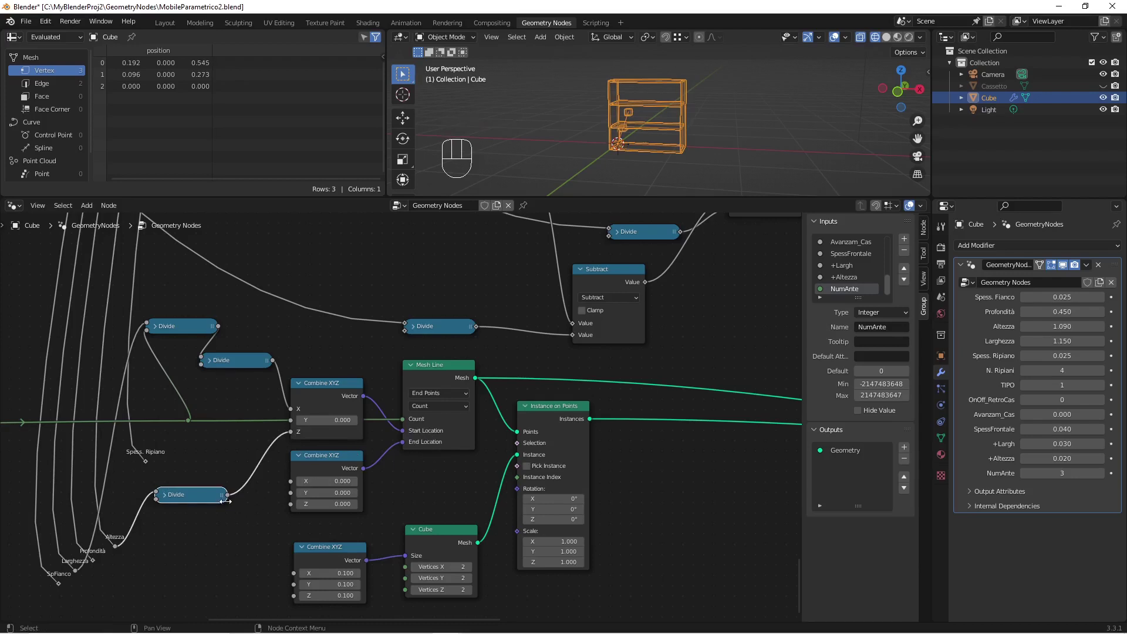
left_click_drag(228, 495, 290, 503)
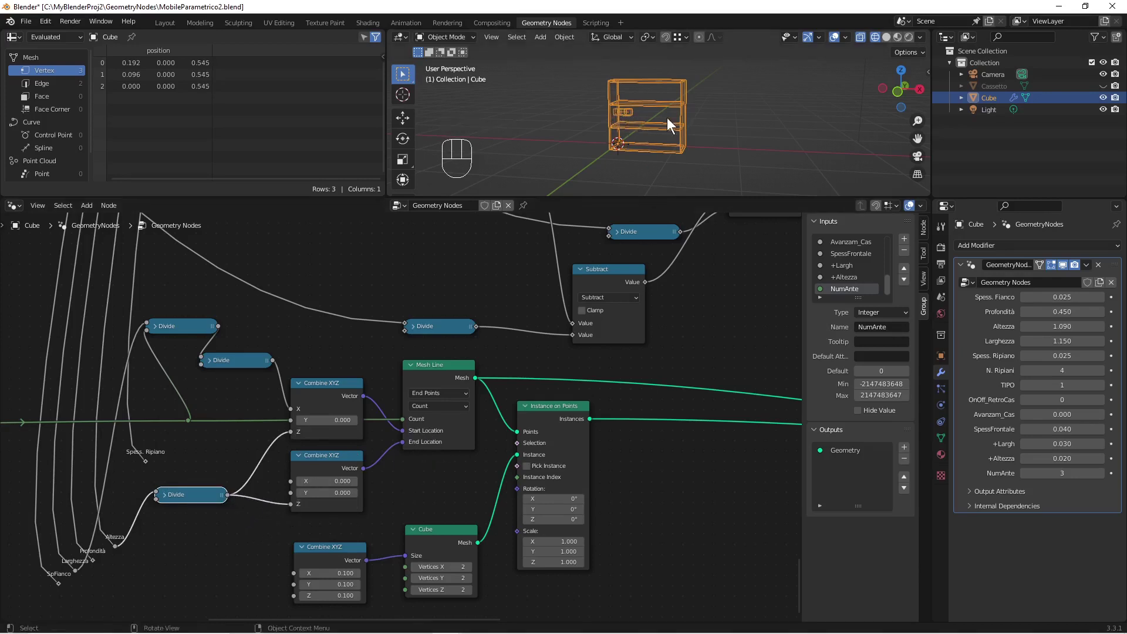
mouse_move(425, 418)
key("shift+alt")
key("shift+ctrl+a")
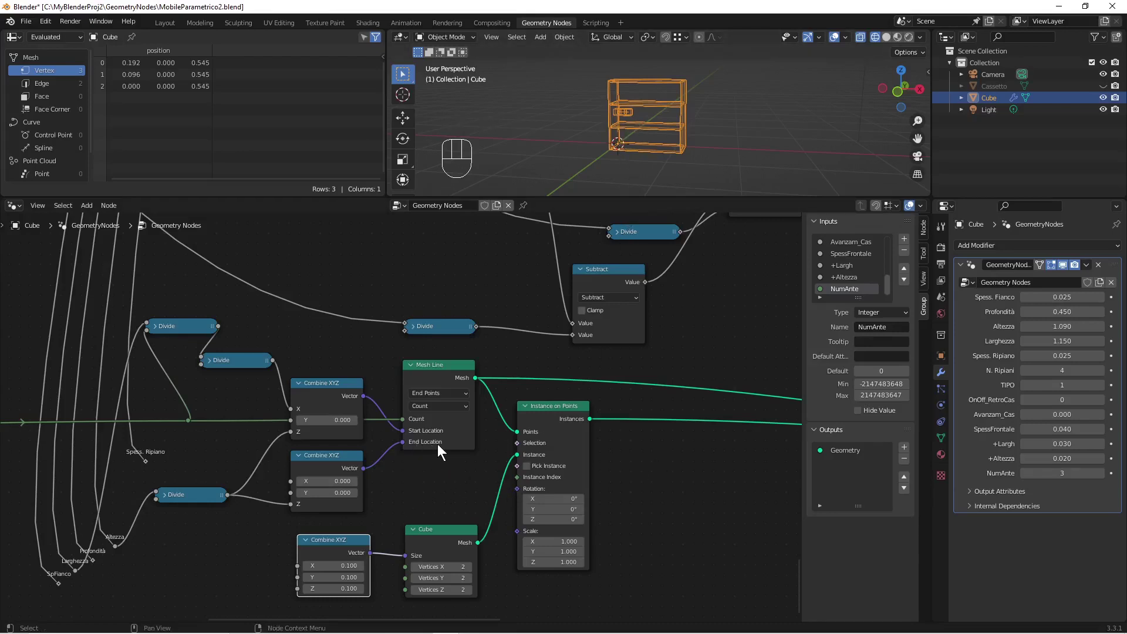
Step: Set the X value of the end-location Combine XYZ node to 0.900 and view the cabinet from the front
left_click(311, 482)
left_click_drag(311, 482, 387, 482)
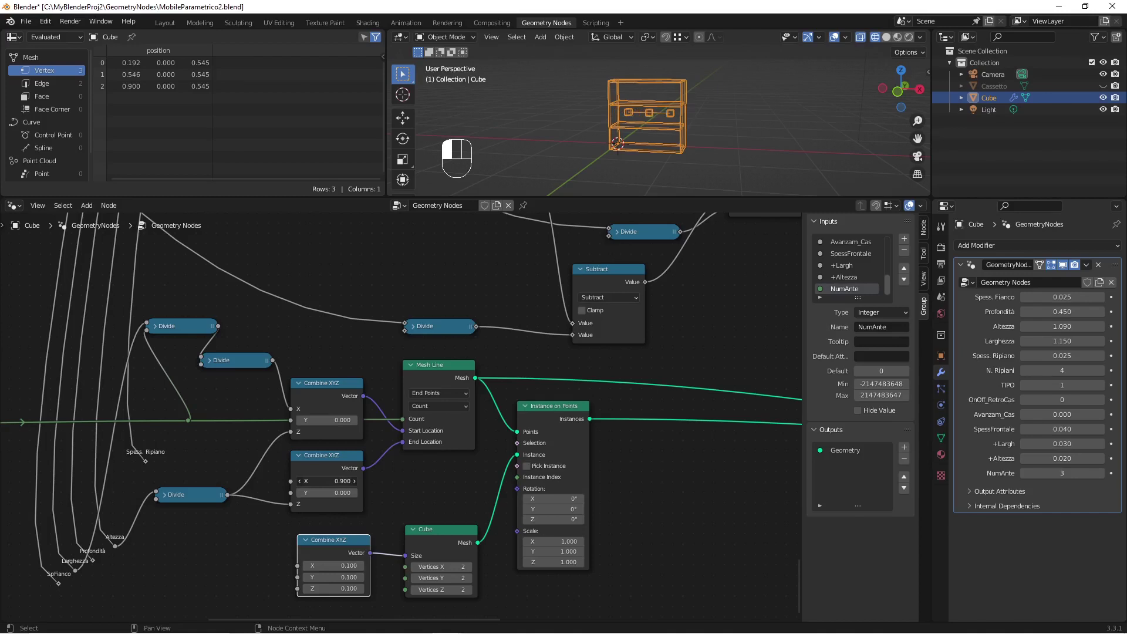
middle_click_drag(736, 135, 743, 147)
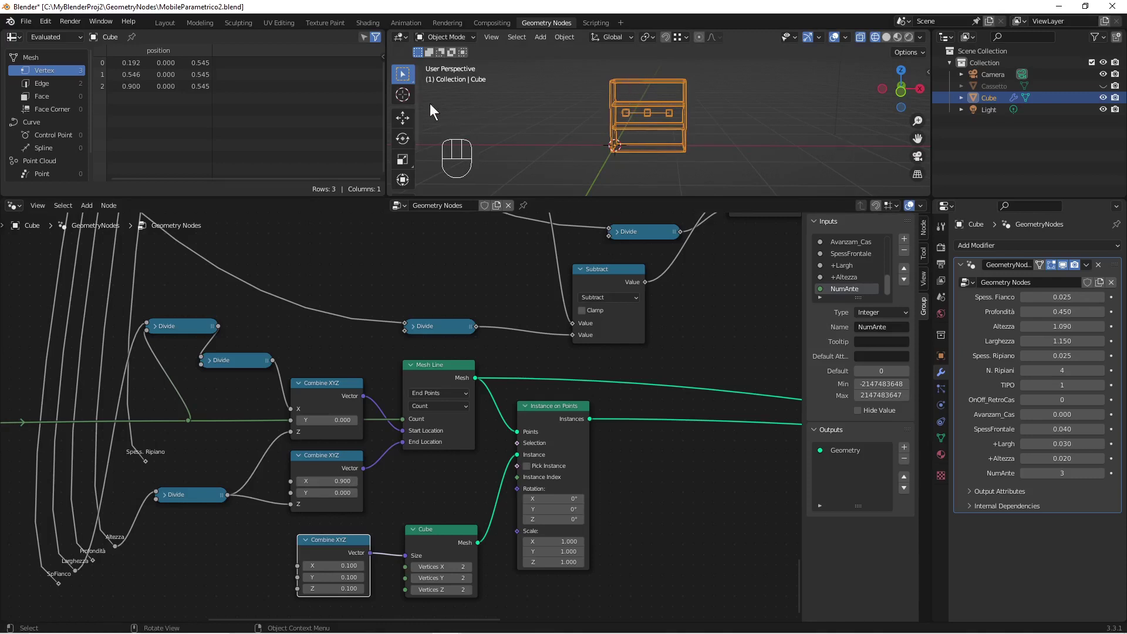
scroll(409, 166, "down", 3)
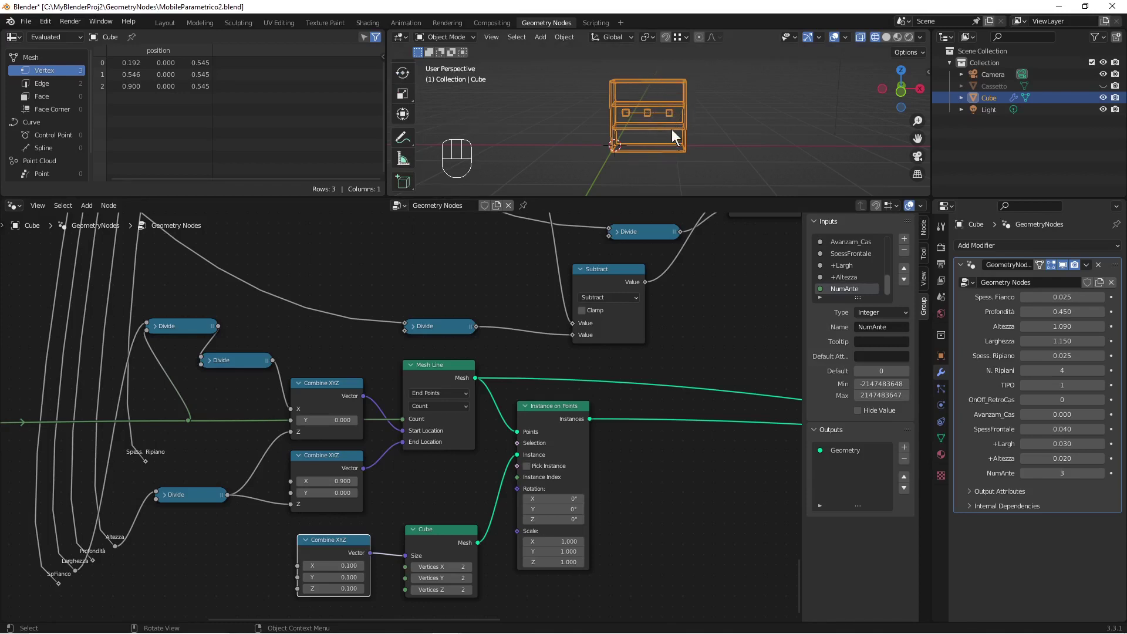
middle_click_drag(693, 146, 715, 149)
scroll(715, 149, "up", 1)
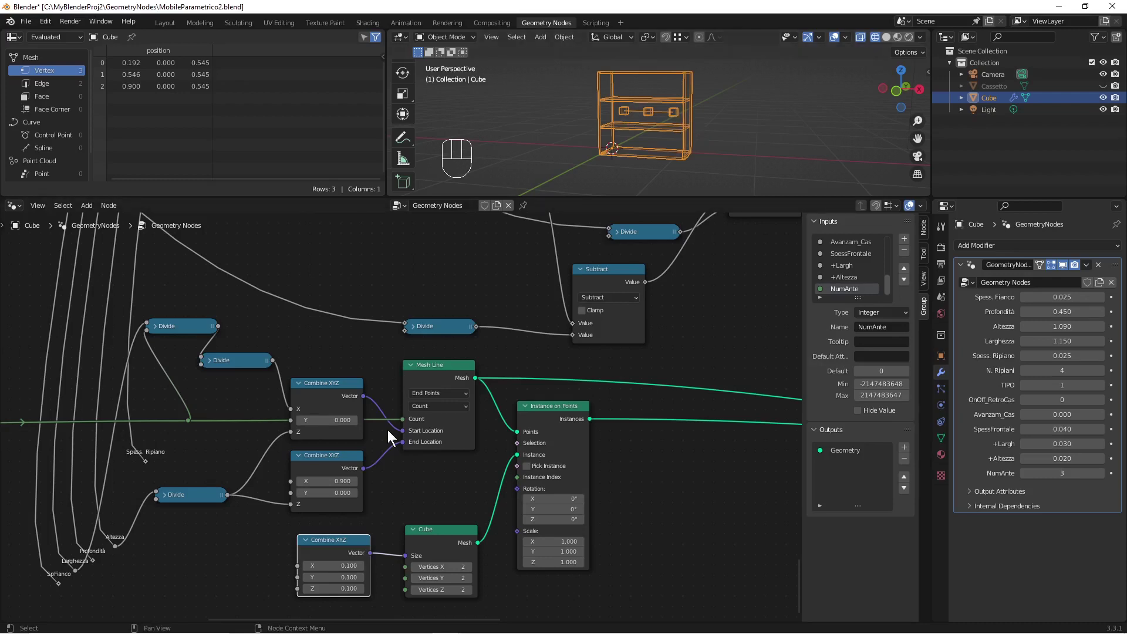
key("shift+alt")
key("ctrl+shift+a")
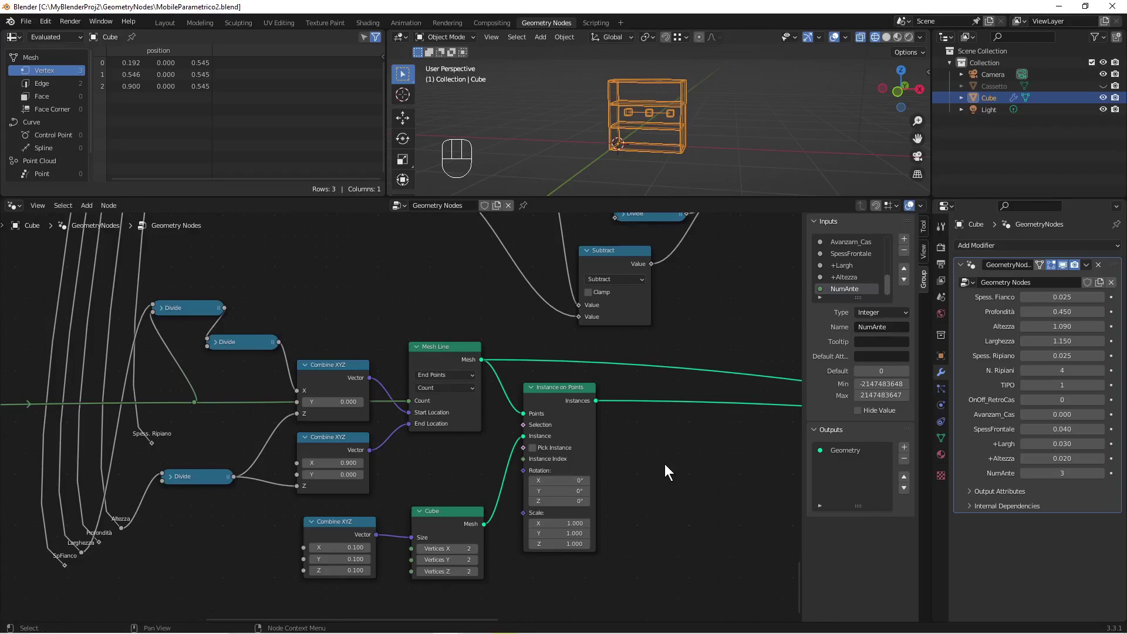
Step: Duplicate the Larghezza/NumAnte Divide node, place the copy above it and switch its operation to Subtract
left_click(191, 308)
right_click(191, 308)
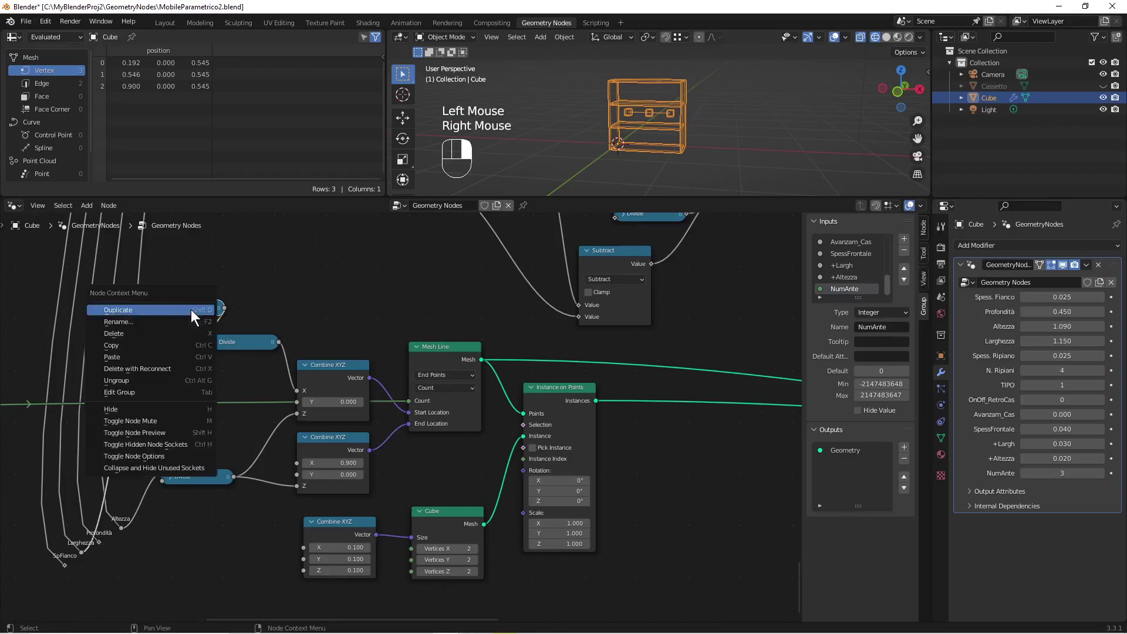
left_click(193, 312)
left_click(231, 244)
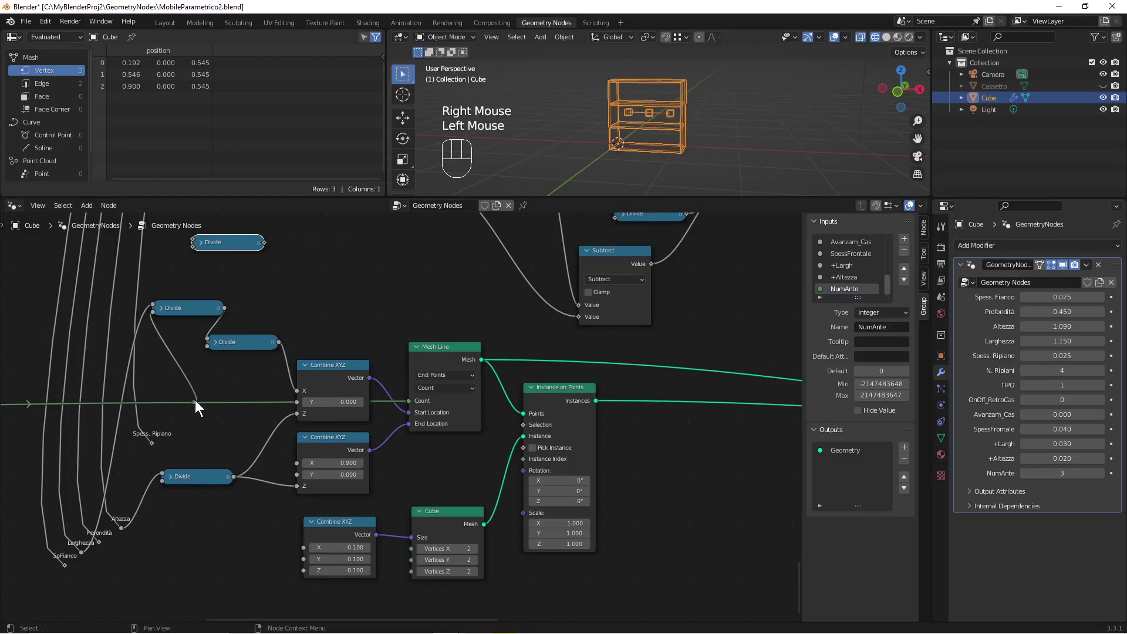
left_click(200, 242)
left_click_drag(213, 247, 257, 223)
left_click(264, 254)
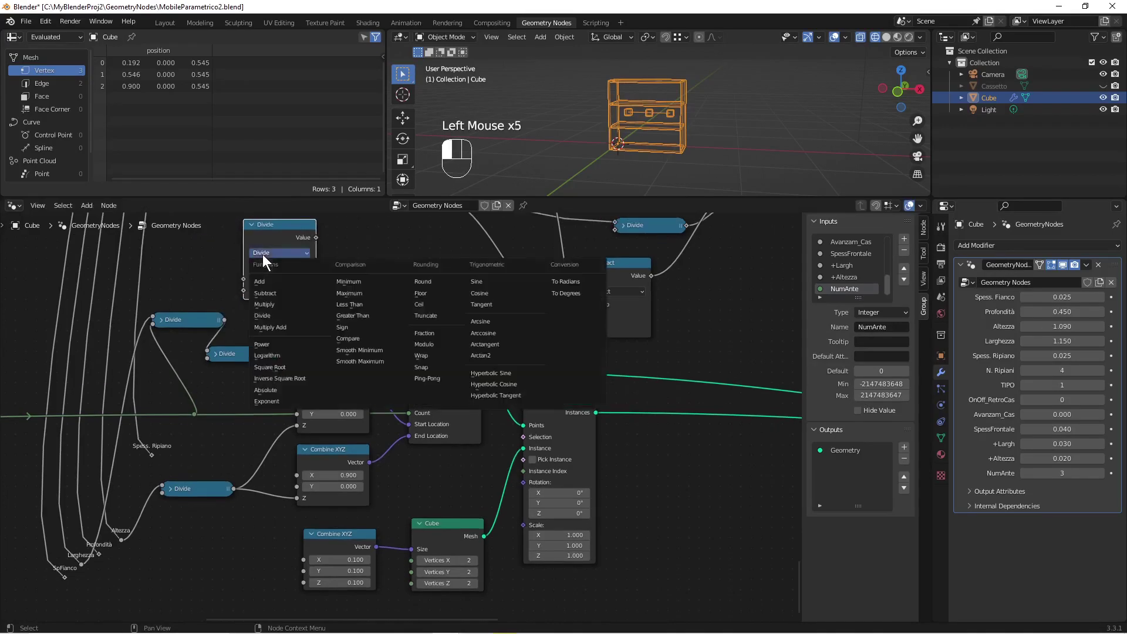
left_click(274, 293)
Step: Link NumAnte to the Subtract node's first value, set its second value to 1, and collapse the node beside the Divide nodes
left_click_drag(192, 414, 244, 280)
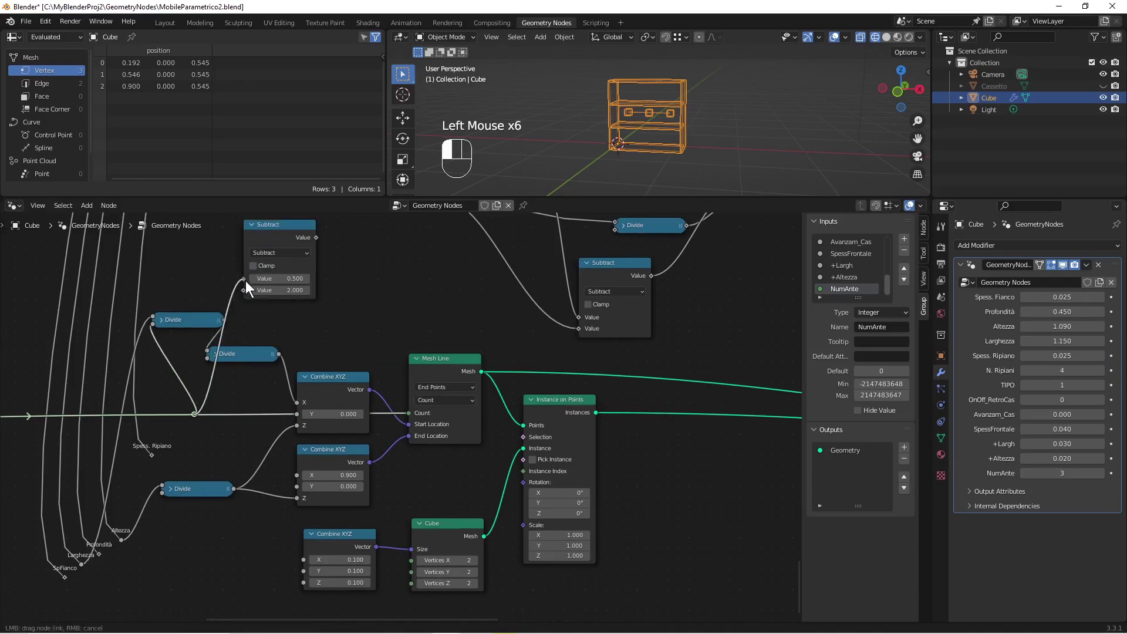
left_click(270, 290)
type("1")
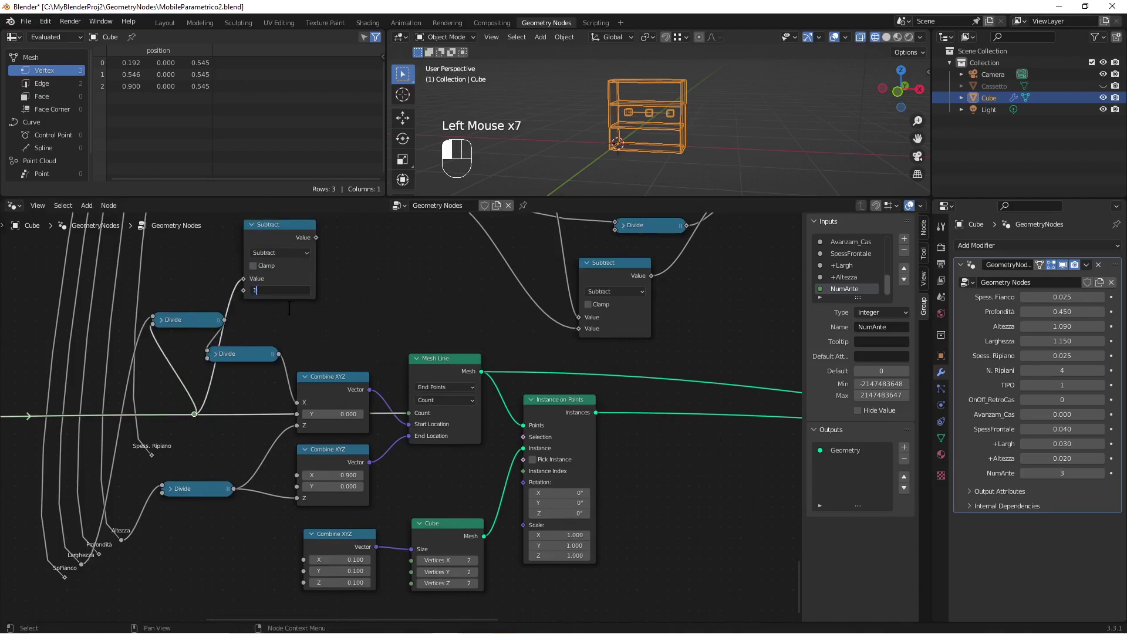
key("Return")
left_click_drag(291, 224, 223, 246)
left_click(251, 230)
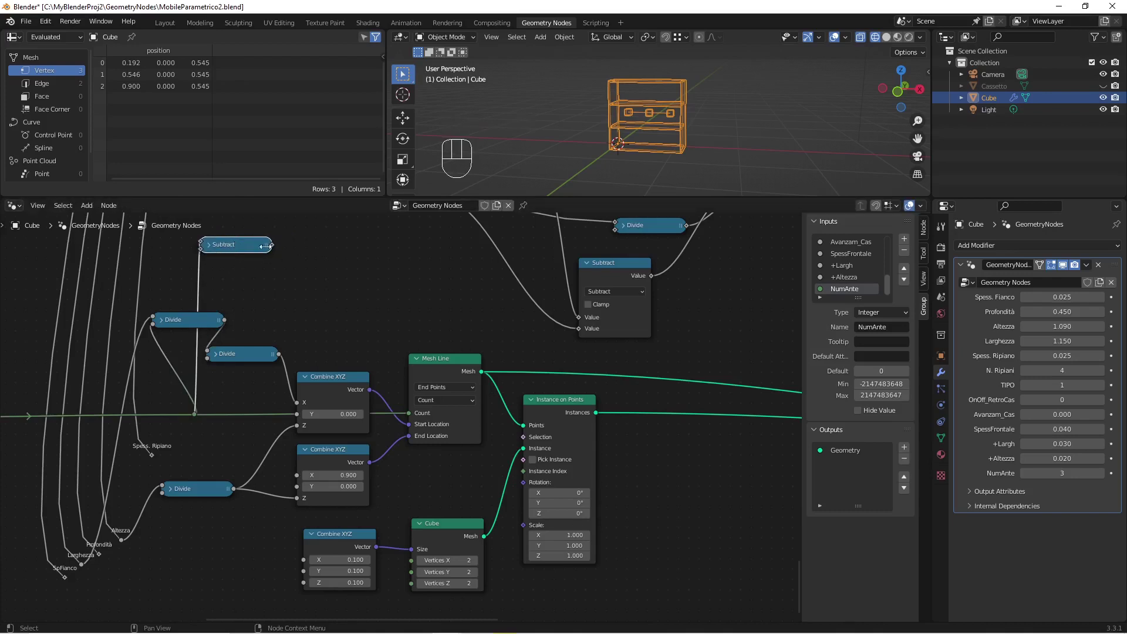
Step: Duplicate the divide-by-2 node of the start-location X, place the copy beside the new Subtract node and change it to Multiply
right_click(252, 241)
left_click(265, 339)
left_click(232, 358)
right_click(232, 358)
left_click(232, 360)
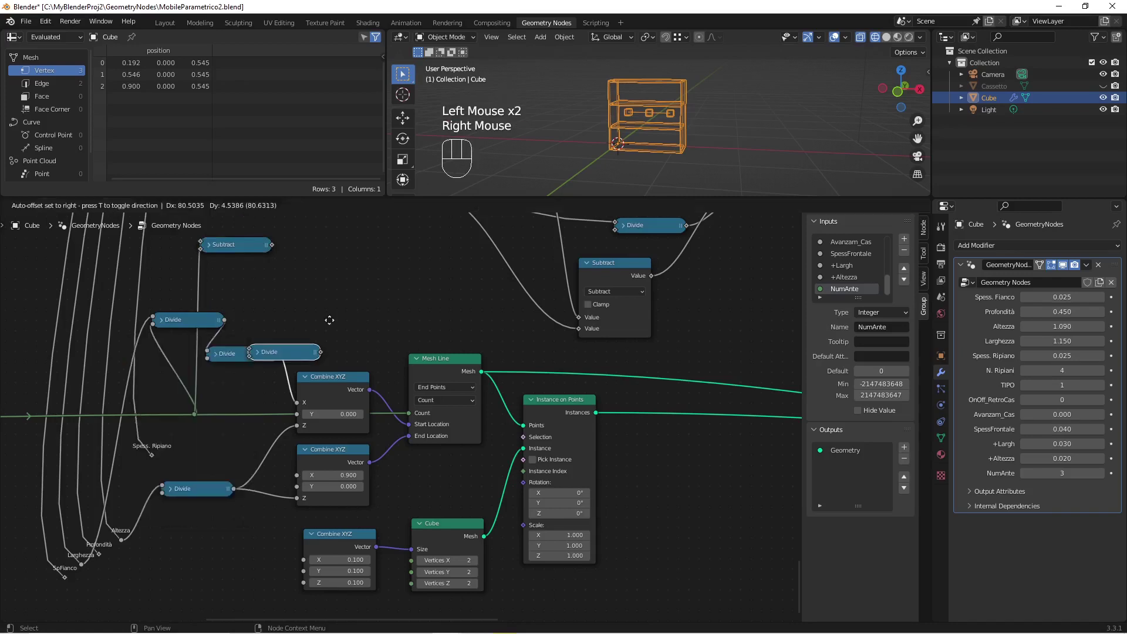
left_click(336, 245)
left_click(336, 249)
left_click(322, 240)
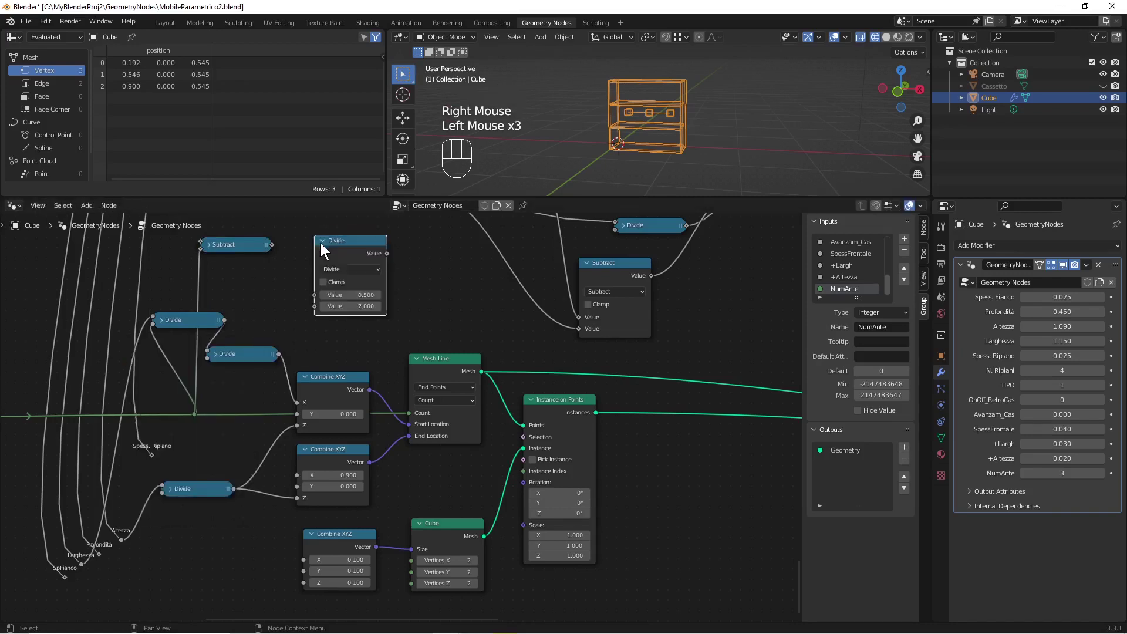
left_click(339, 270)
left_click(342, 319)
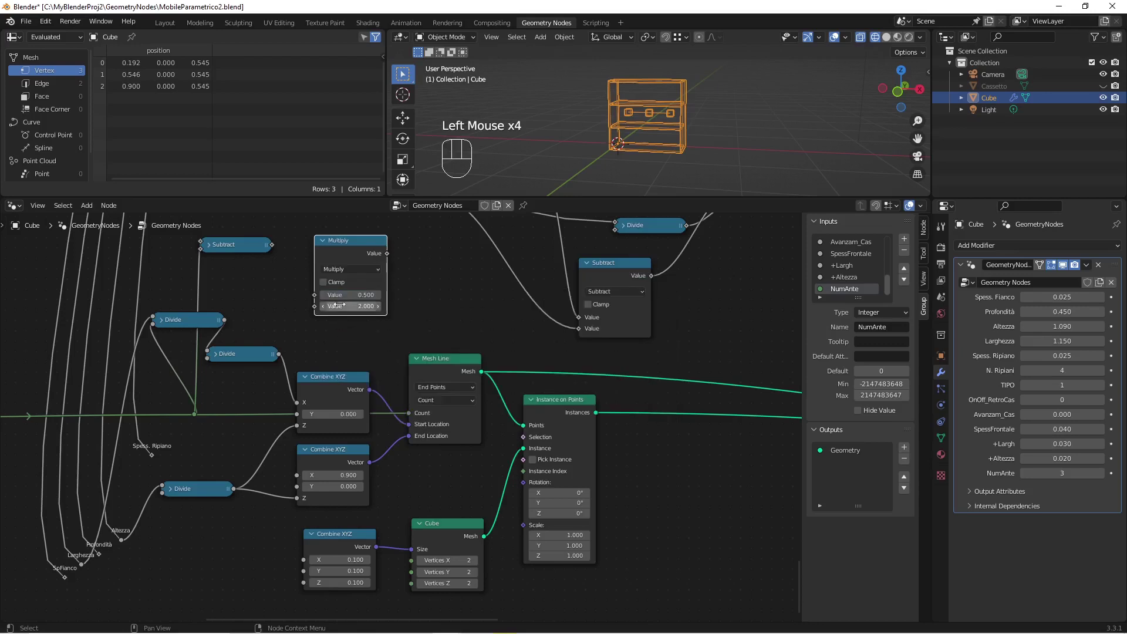
Step: Feed the NumAnte minus 1 result and the Larghezza/NumAnte result into the Multiply node, then collapse it
left_click_drag(330, 245, 295, 364)
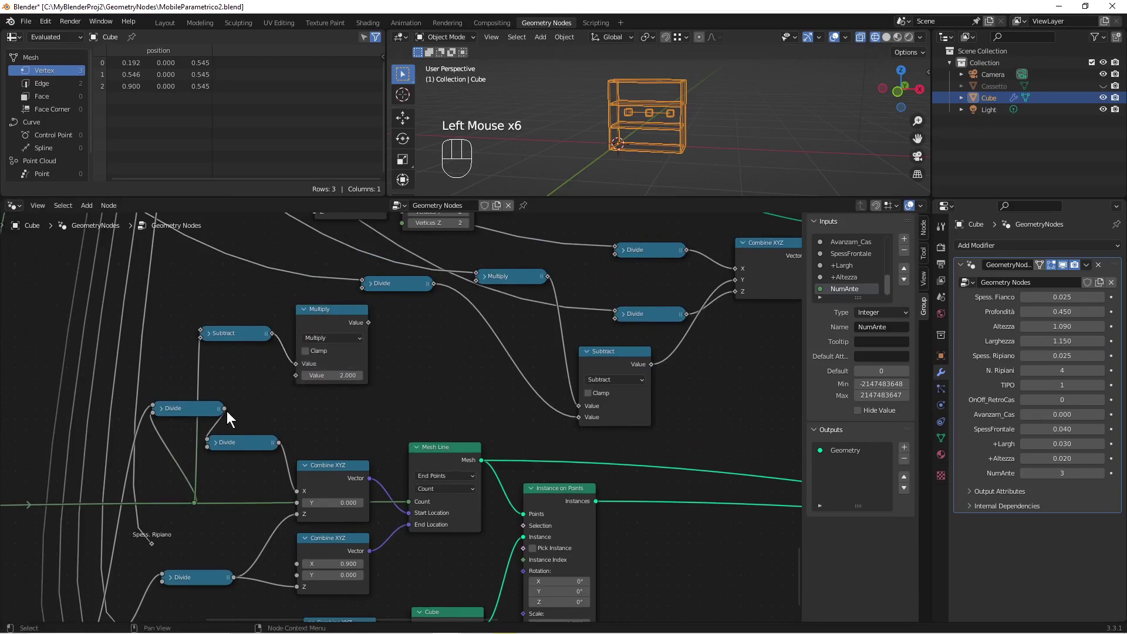
left_click_drag(224, 408, 296, 376)
left_click_drag(338, 315, 309, 347)
left_click(303, 324)
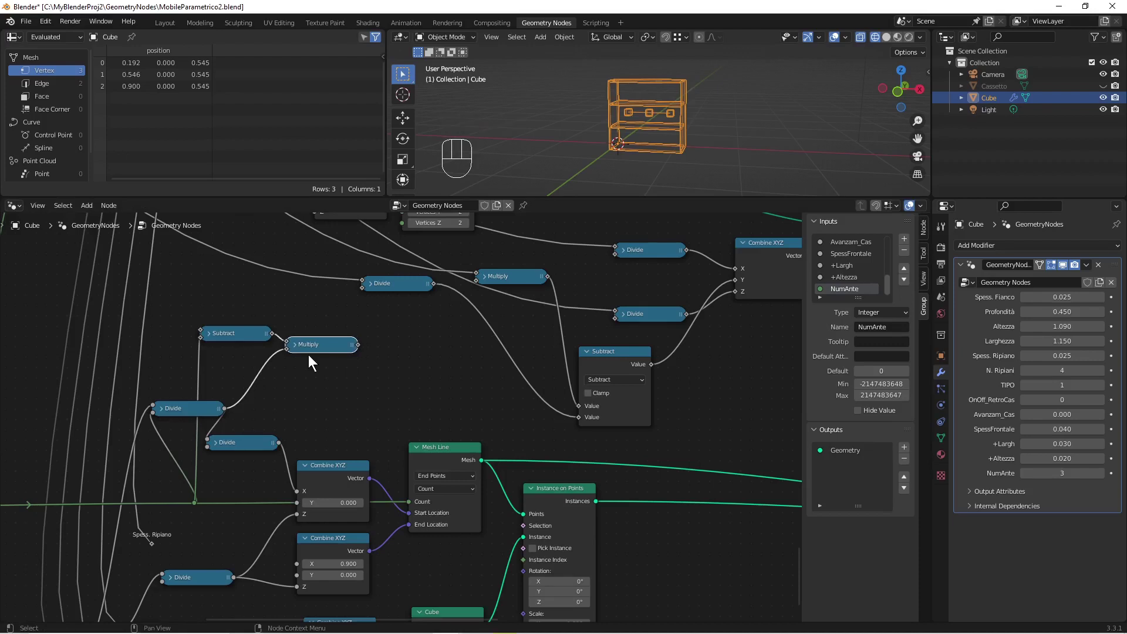
Step: Duplicate the new Multiply node, place the copy after it and change its operation to Add
right_click(316, 350)
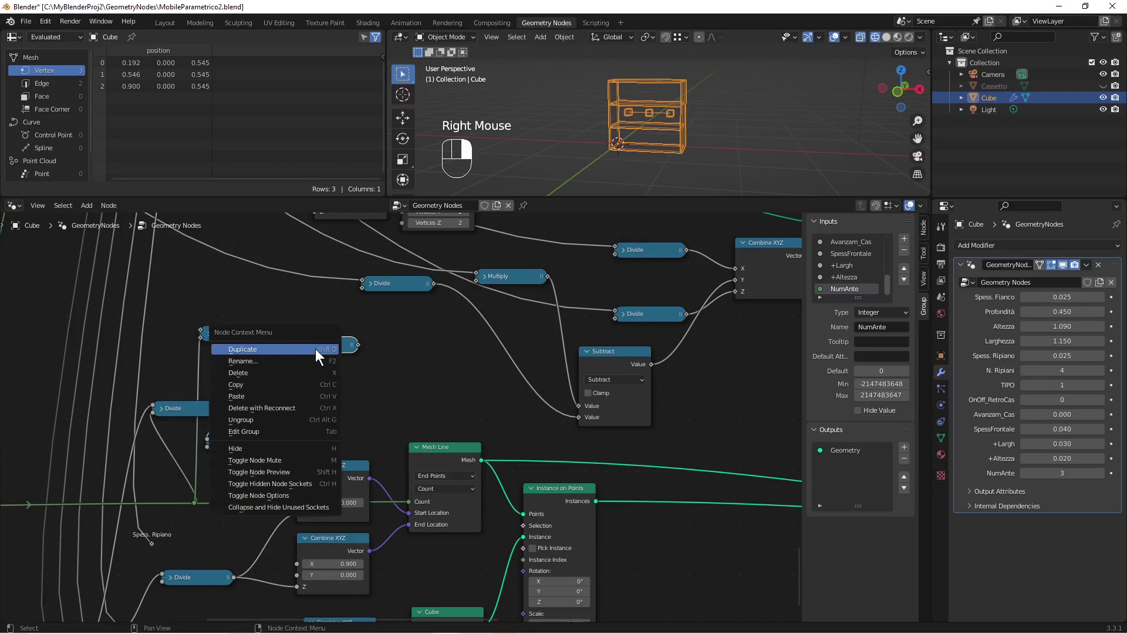
left_click(316, 348)
left_click(396, 344)
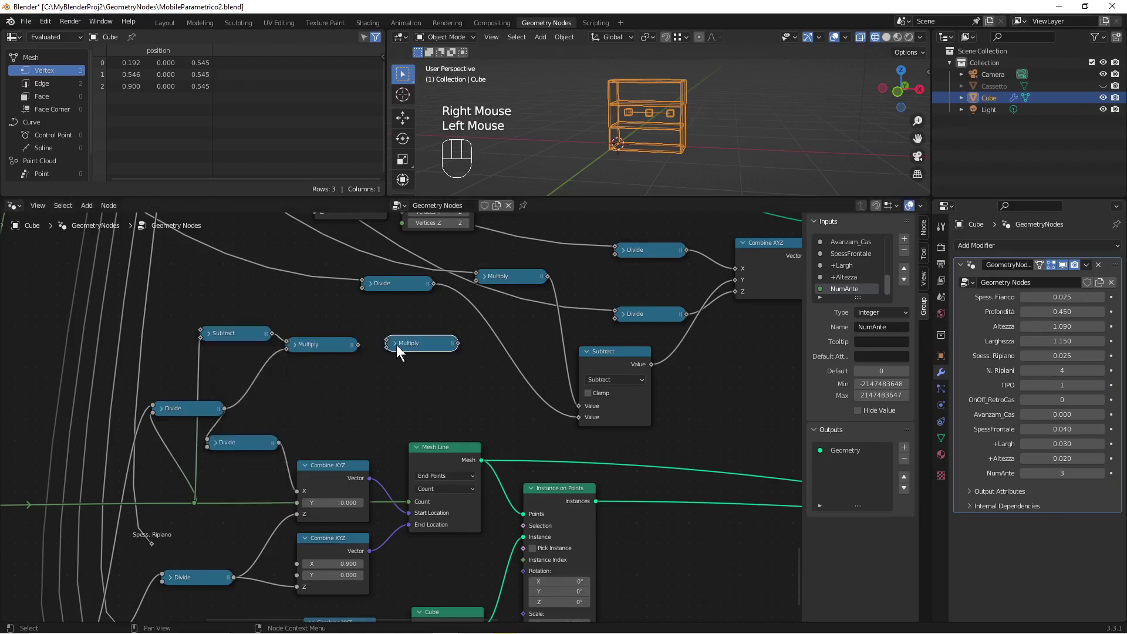
left_click(391, 343)
left_click(418, 371)
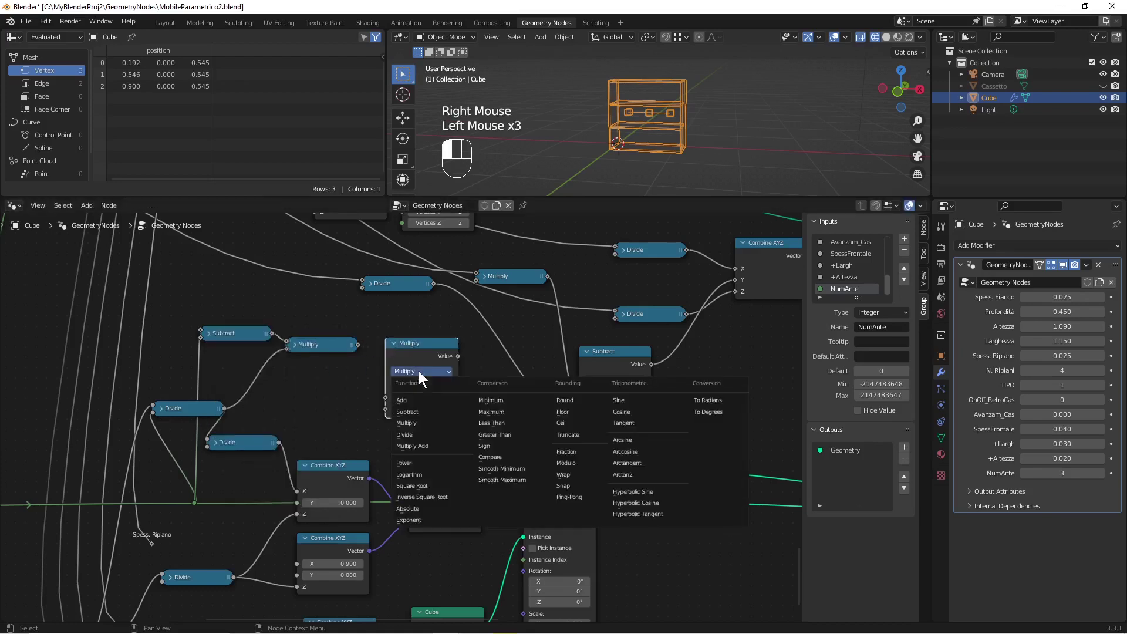
left_click(417, 402)
Step: Collapse the Add node and feed it the Multiply result and the halved Larghezza/NumAnte value
left_click_drag(398, 344, 382, 385)
left_click(388, 328)
left_click_drag(395, 328, 394, 355)
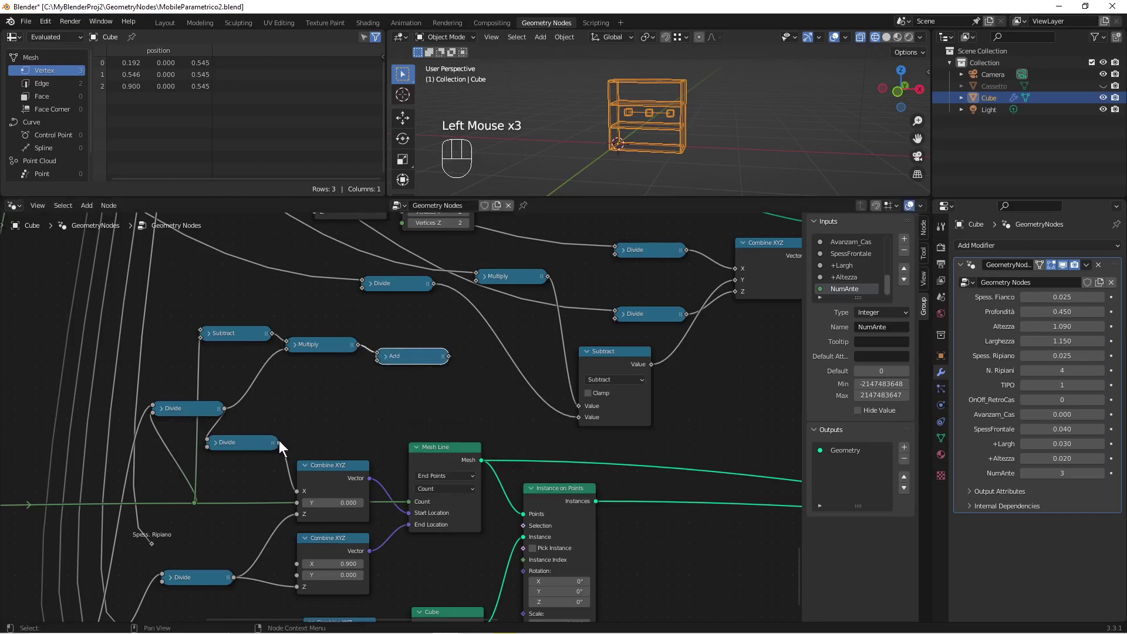
left_click_drag(279, 442, 313, 422)
left_click_drag(336, 384, 377, 362)
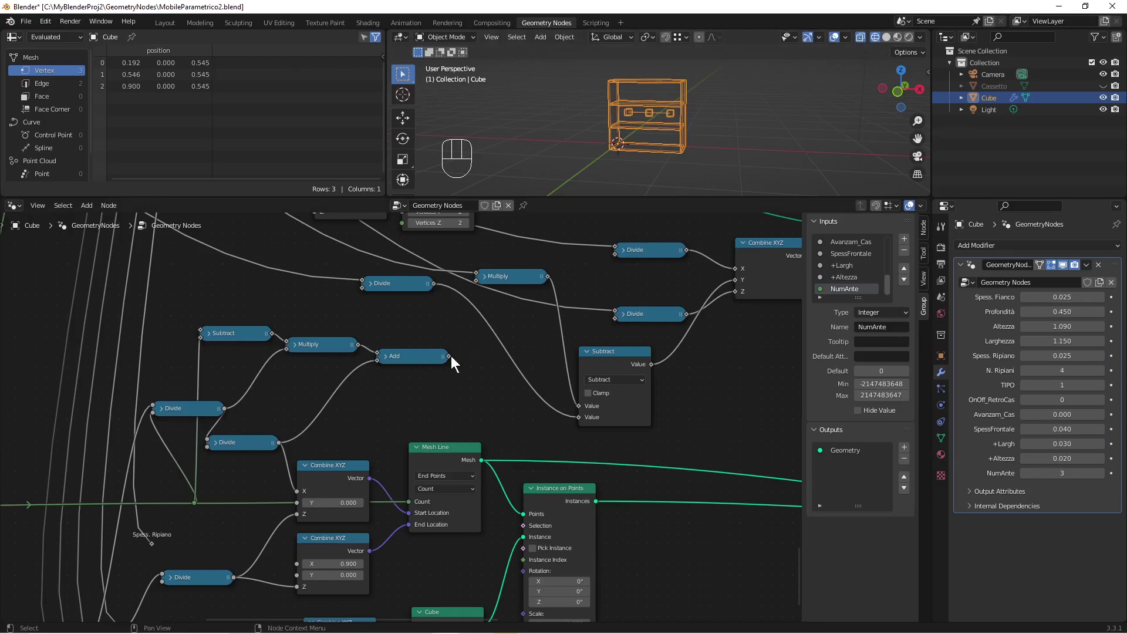
Step: Link the Add result to the end-location Combine XYZ's X input and view the instances from the front
scroll(359, 490, "down", 2)
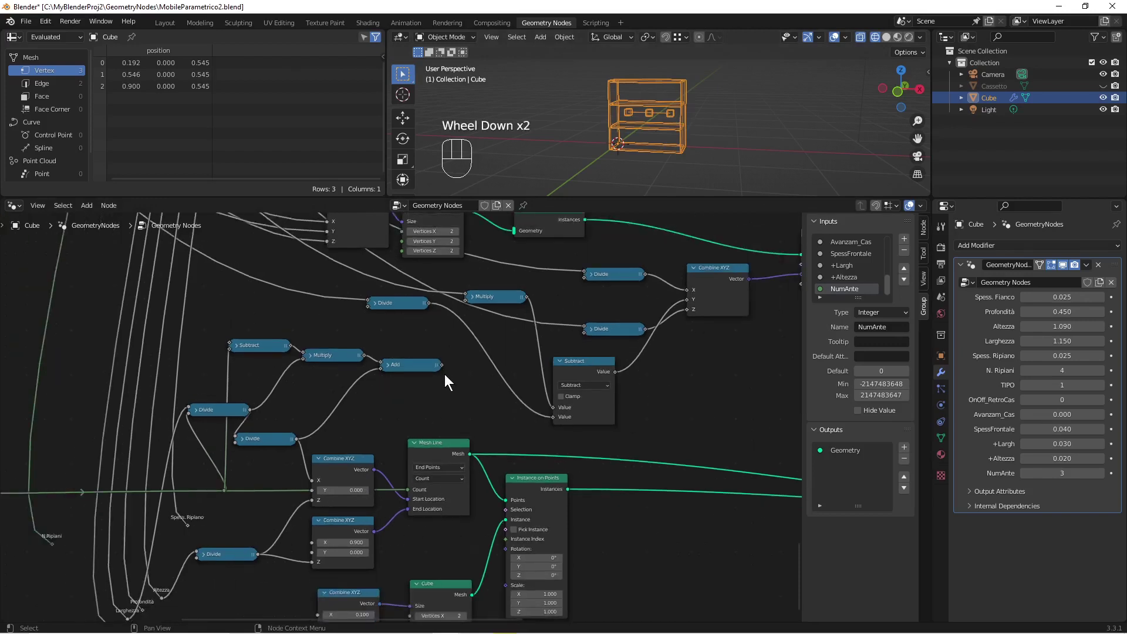
left_click_drag(442, 365, 308, 544)
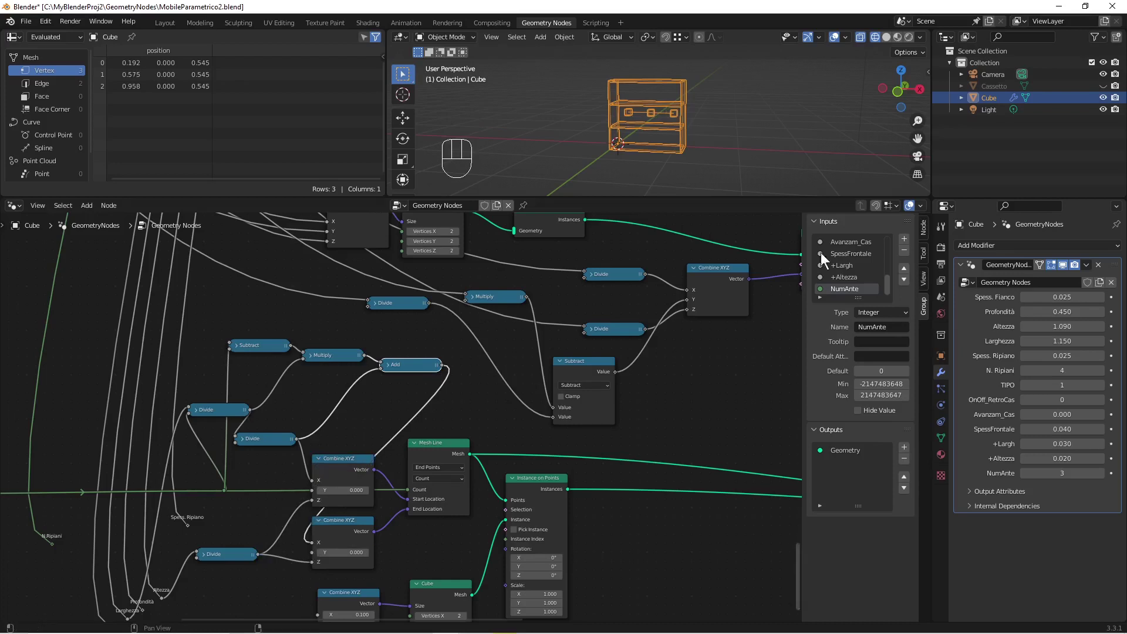
scroll(738, 107, "up", 2)
scroll(721, 111, "up", 1)
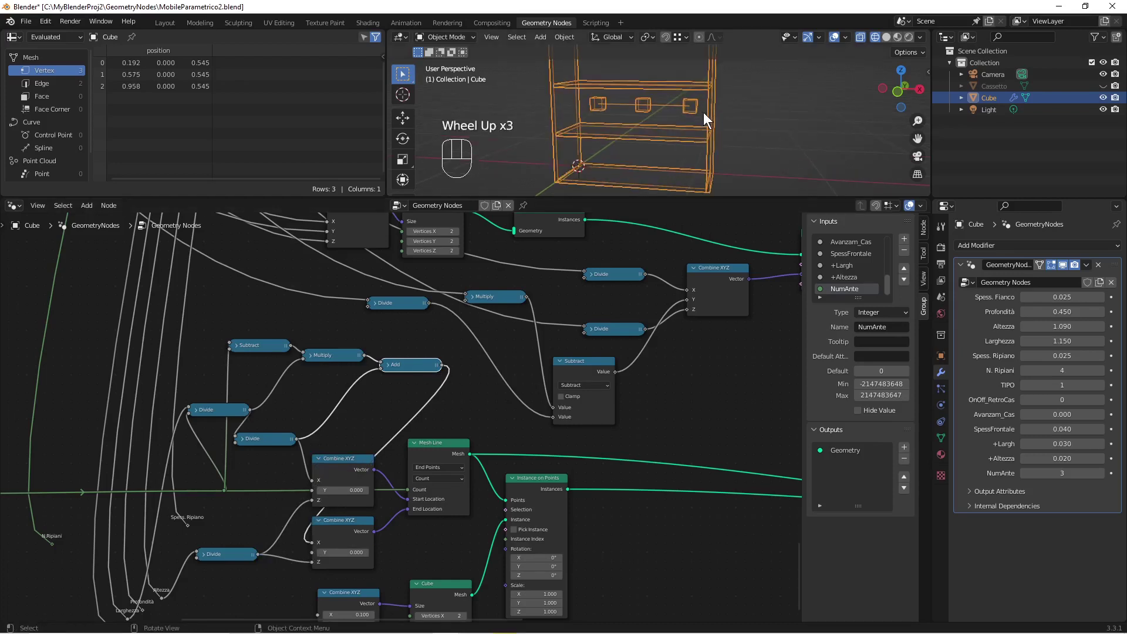
key("KP_1")
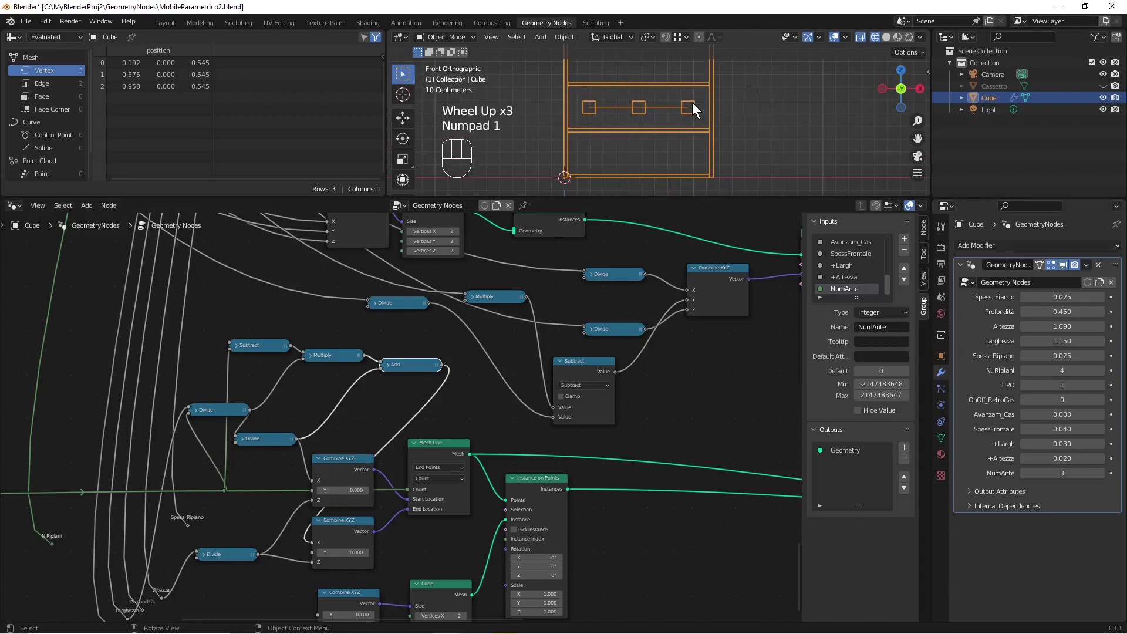